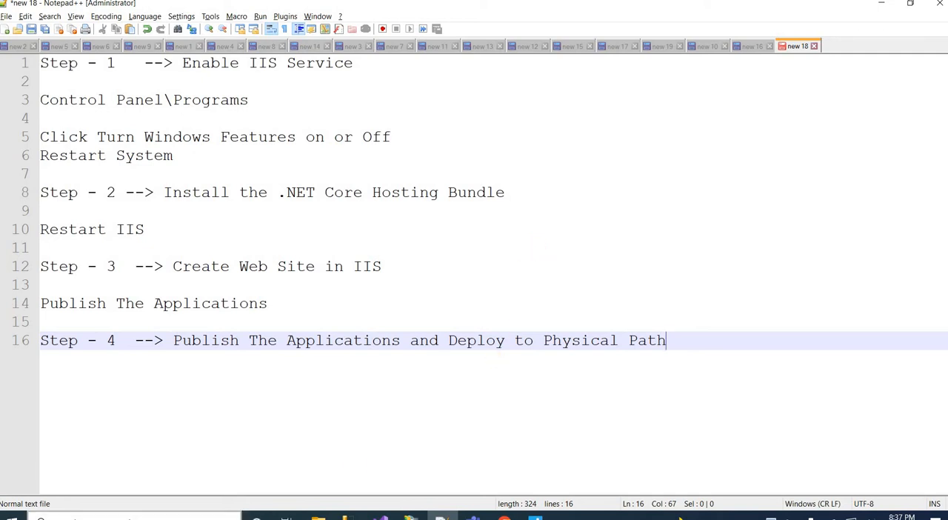
Open the Windows features list from the Programs section of Control Panel and maximize its window
{"action": "left_click", "coordinate": [133, 516]}
{"action": "type", "text": "control"}
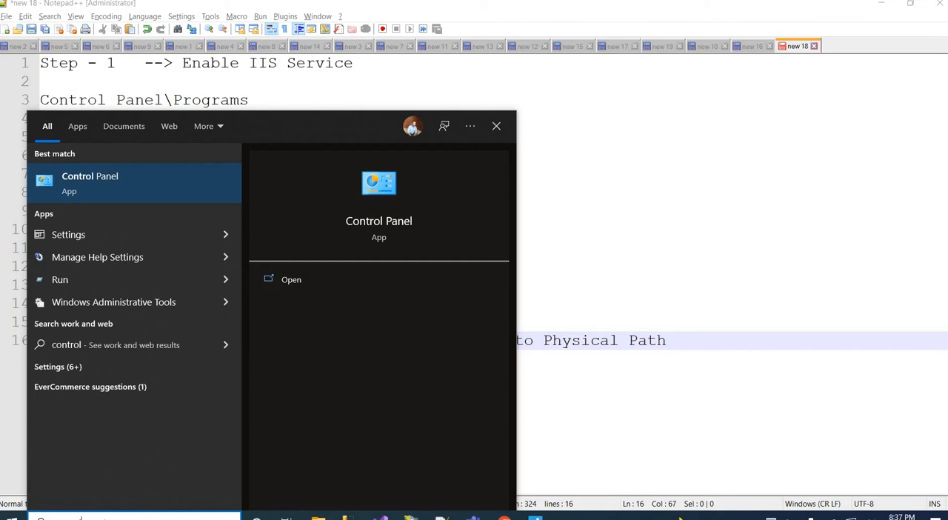
{"action": "key", "text": "Return"}
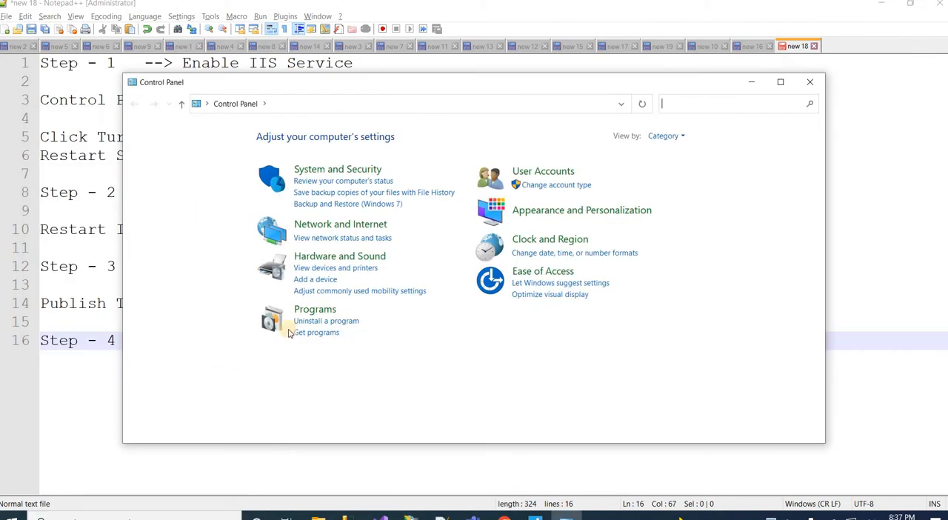
{"action": "left_click", "coordinate": [321, 311]}
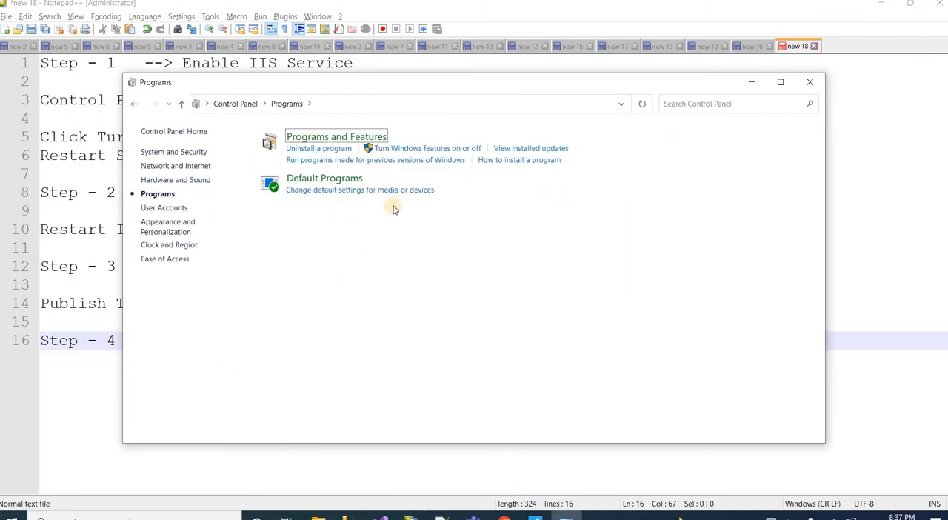
{"action": "left_click", "coordinate": [427, 150]}
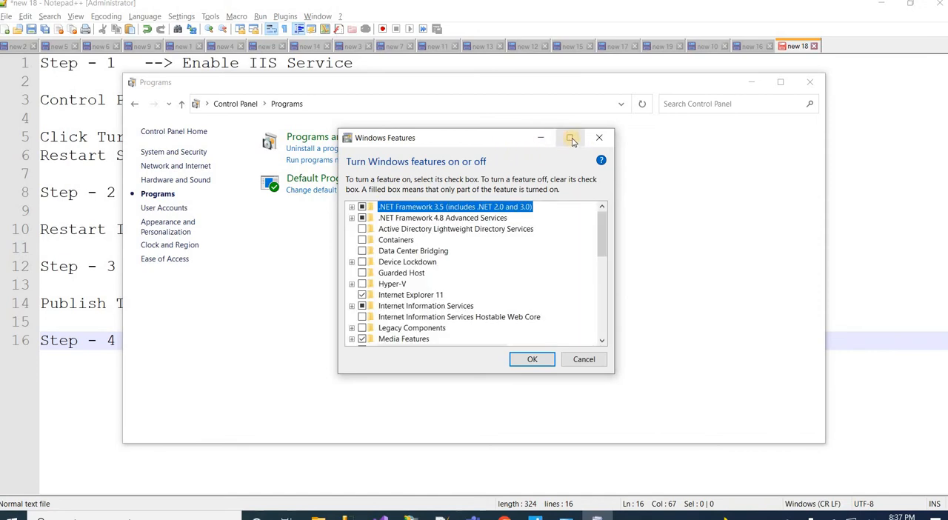
{"action": "left_click", "coordinate": [571, 138]}
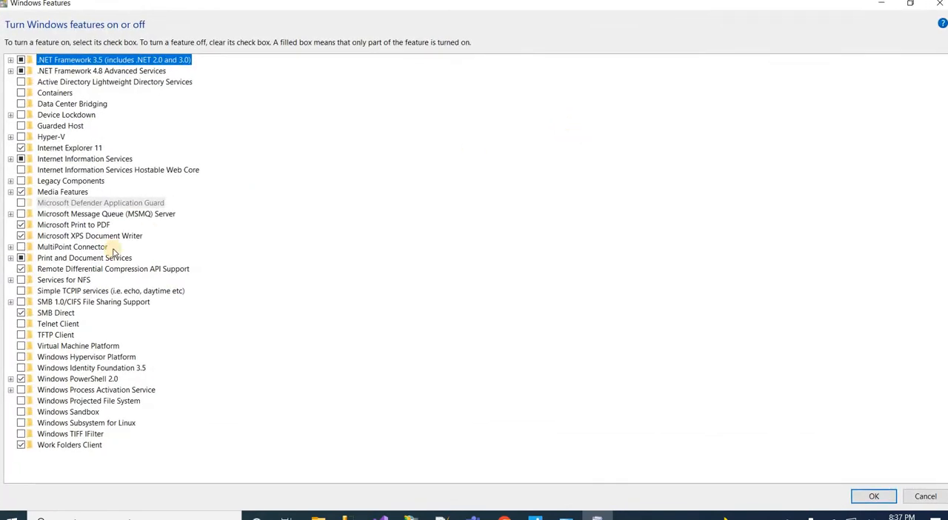
Examine the Web Management Tools, World Wide Web Services security and FTP Server components under Internet Information Services, then cancel without changes
{"action": "key", "text": "Down"}
{"action": "key", "text": "Down"}
{"action": "key", "text": "Down"}
{"action": "key", "text": "Down"}
{"action": "key", "text": "Down"}
{"action": "key", "text": "Down"}
{"action": "key", "text": "Down"}
{"action": "key", "text": "Down"}
{"action": "key", "text": "Down"}
{"action": "key", "text": "Down"}
{"action": "key", "text": "Down"}
{"action": "key", "text": "Down"}
{"action": "key", "text": "Down"}
{"action": "key", "text": "Down"}
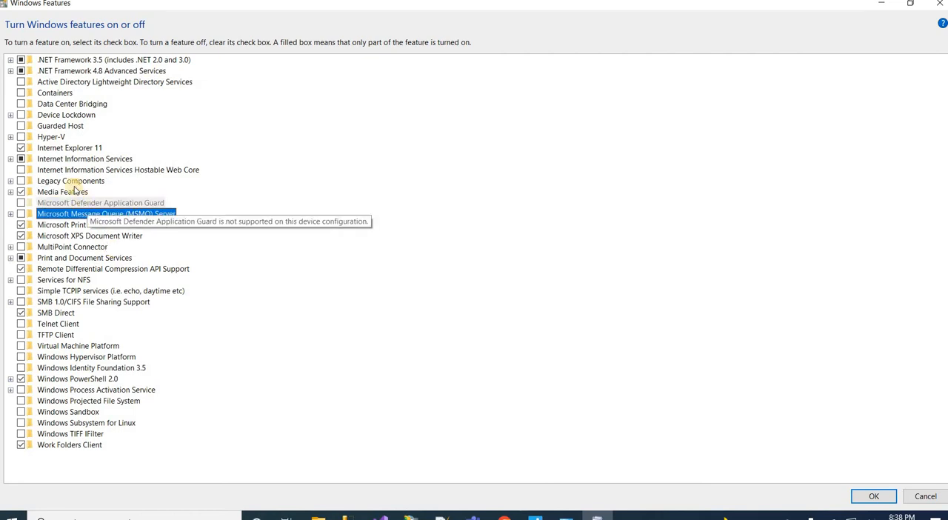
{"action": "left_click", "coordinate": [11, 159]}
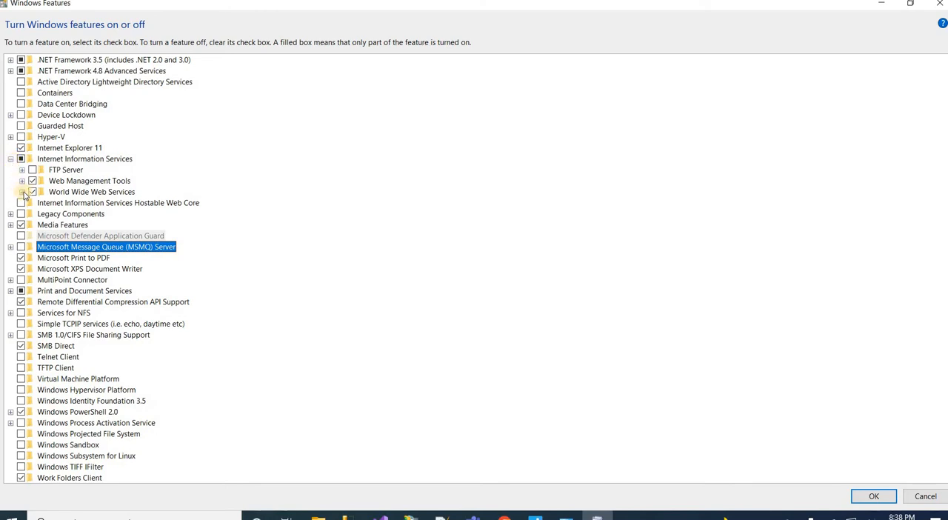
{"action": "left_click", "coordinate": [22, 181]}
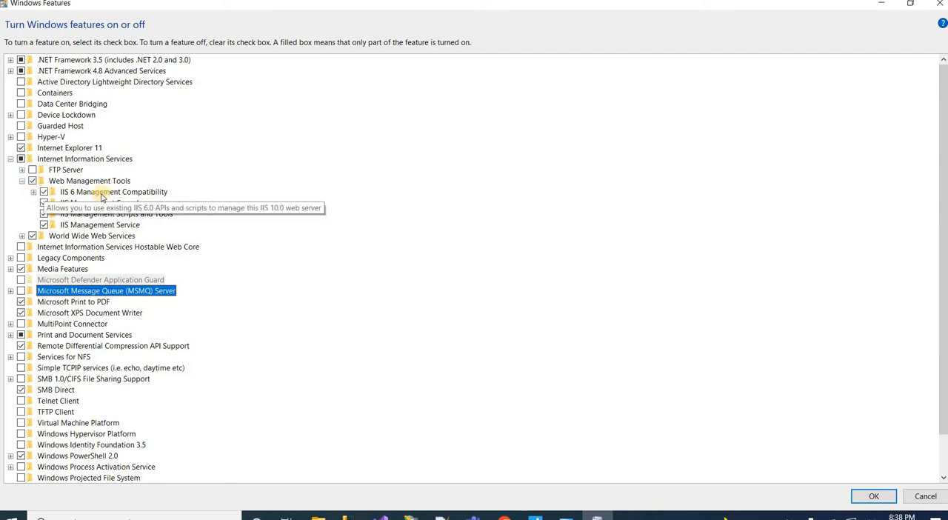
{"action": "left_click", "coordinate": [33, 192]}
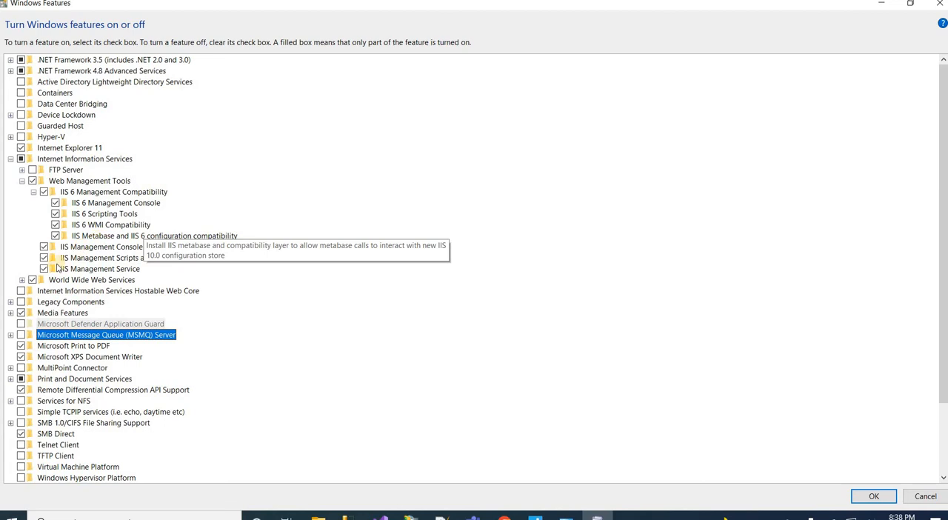
{"action": "left_click", "coordinate": [22, 281]}
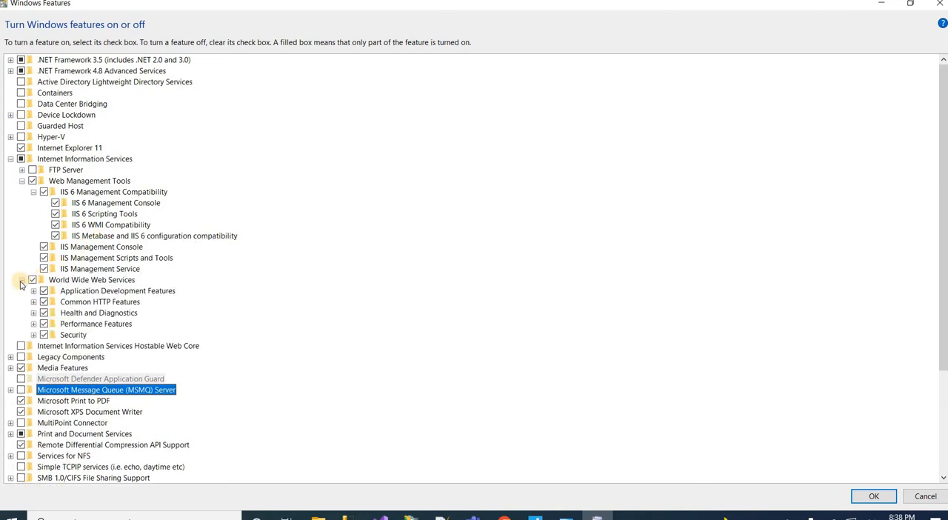
{"action": "left_click", "coordinate": [34, 336]}
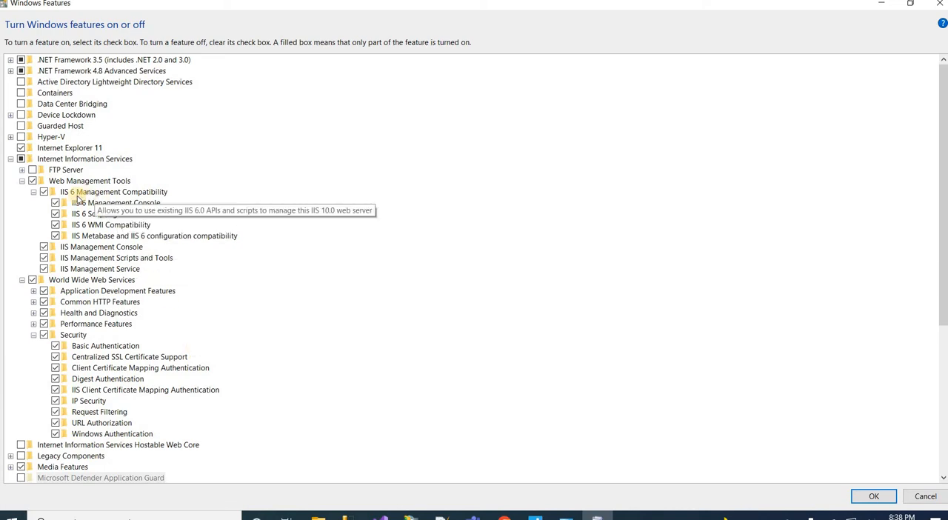
{"action": "left_click", "coordinate": [23, 171]}
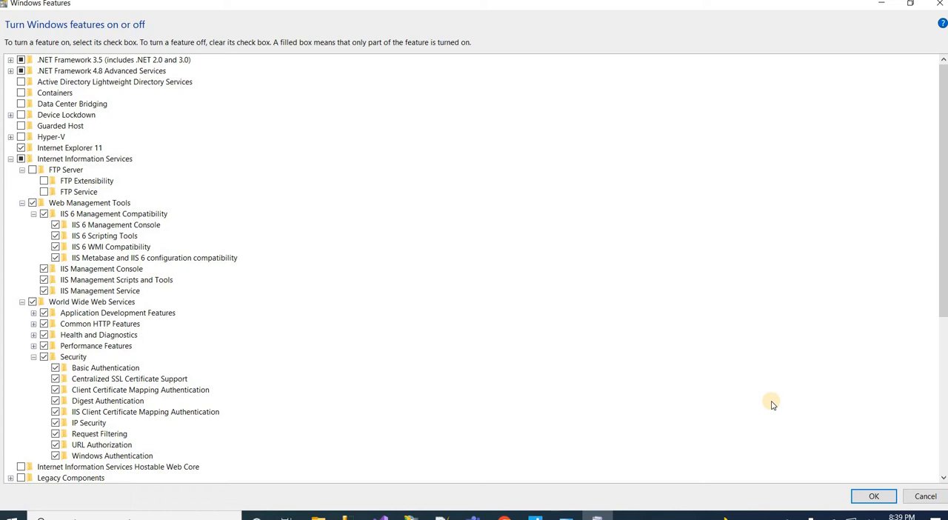
{"action": "left_click", "coordinate": [921, 497]}
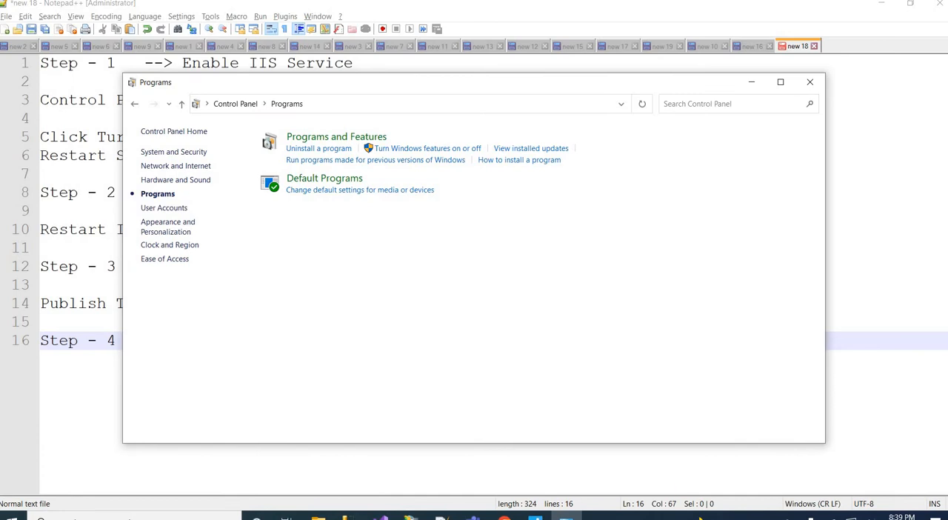
Switch to the notes in Notepad++ and copy the text "Install the .NET Core Hosting Bundle" from line 8
{"action": "left_click", "coordinate": [443, 517]}
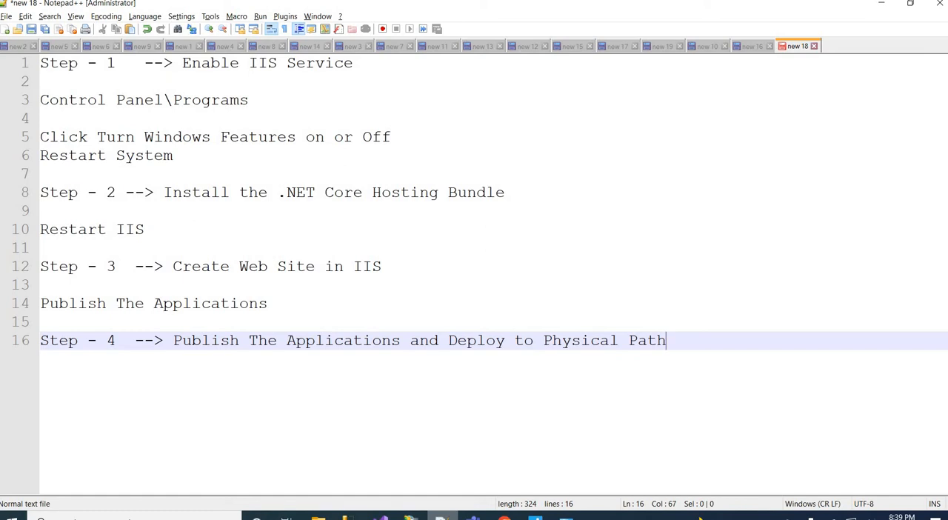
{"action": "left_click", "coordinate": [507, 194]}
{"action": "left_click_drag", "start_coordinate": [182, 187], "coordinate": [168, 194]}
{"action": "key", "text": "ctrl+c"}
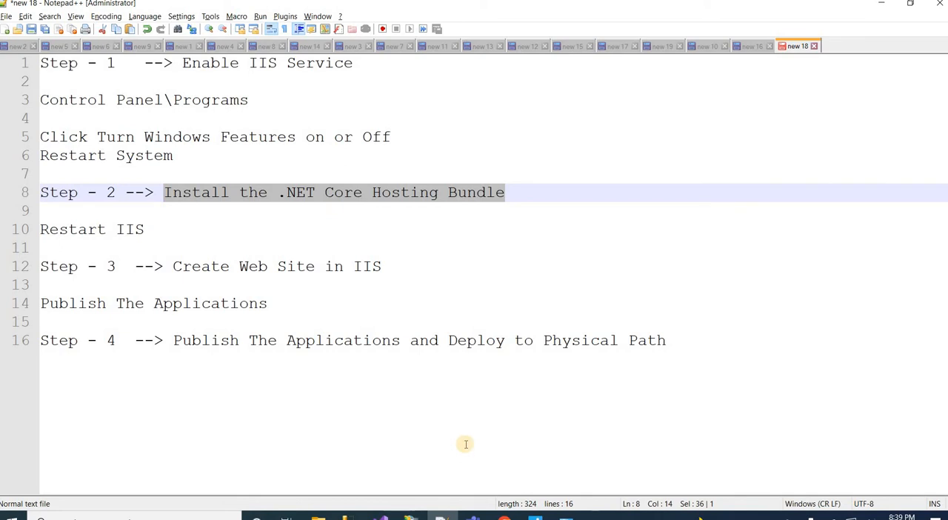
Switch to Chrome, search the web for the copied text and open the Microsoft Docs article at its direct download section
{"action": "left_click", "coordinate": [504, 516]}
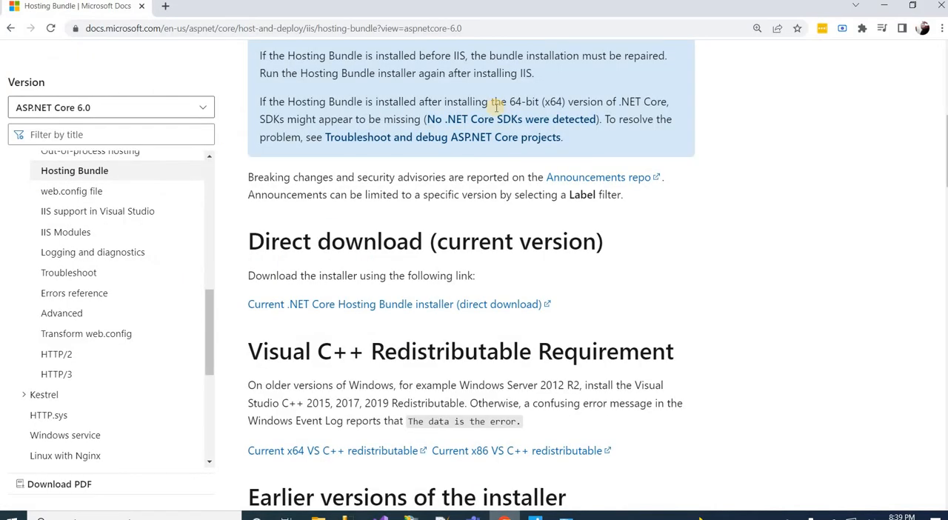
{"action": "left_click", "coordinate": [474, 32]}
{"action": "key", "text": "ctrl+v"}
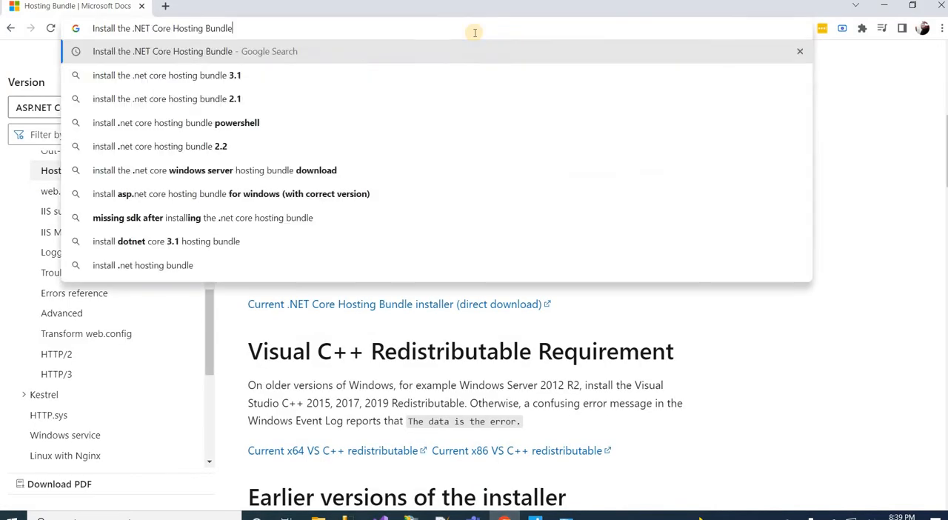
{"action": "key", "text": "Return"}
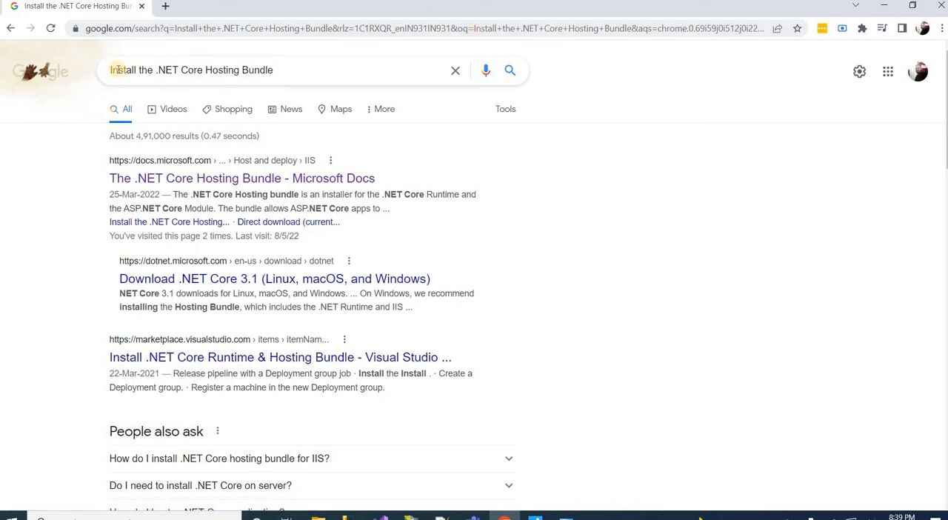
{"action": "left_click", "coordinate": [190, 180]}
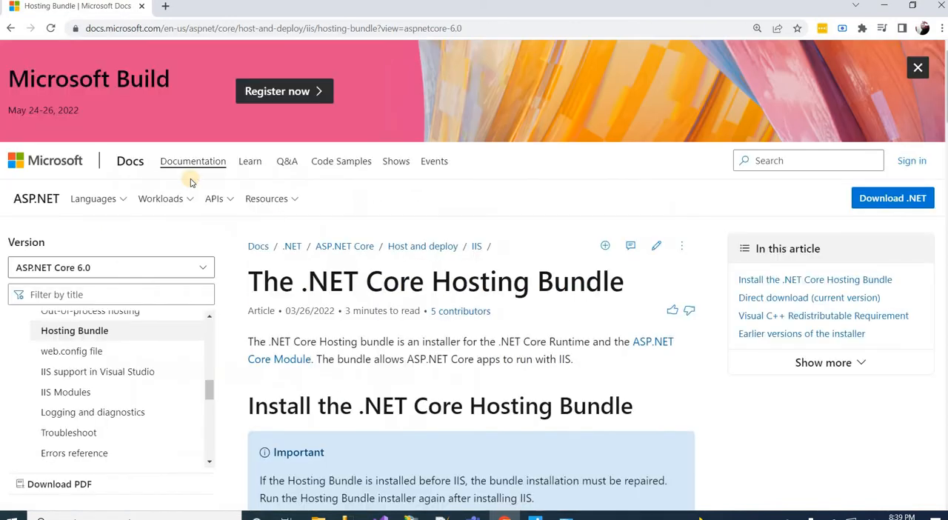
{"action": "scroll", "coordinate": [190, 181], "scroll_direction": "down", "scroll_amount": 6}
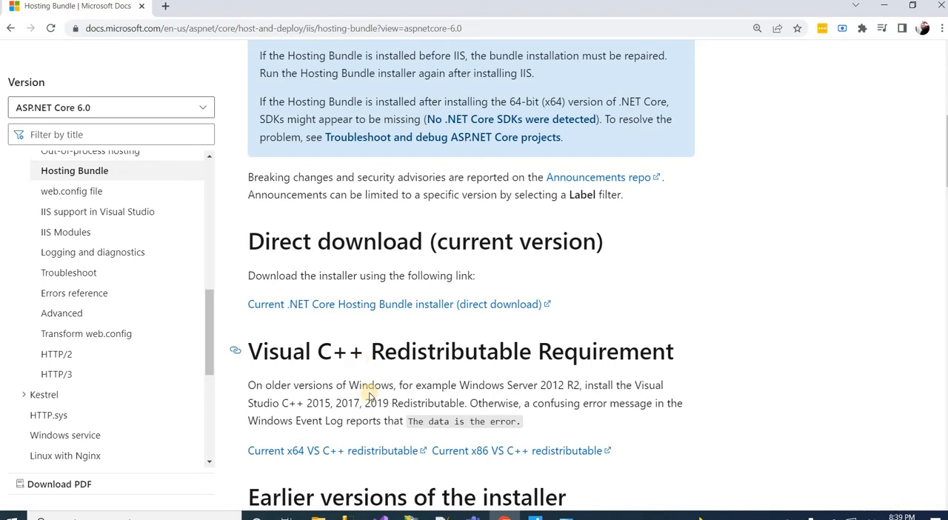
Switch to IIS Manager, restart the web server, and return to the notes in Notepad++
{"action": "left_click", "coordinate": [412, 517]}
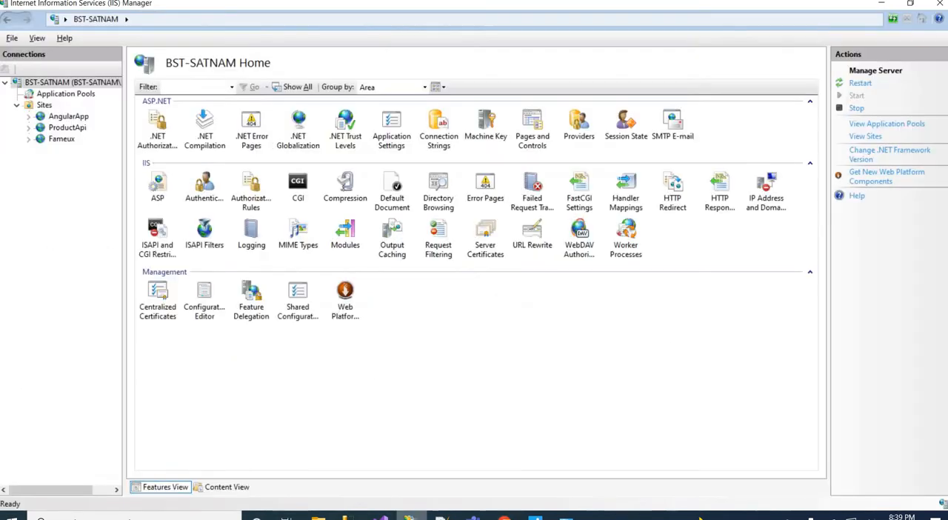
{"action": "left_click", "coordinate": [861, 84]}
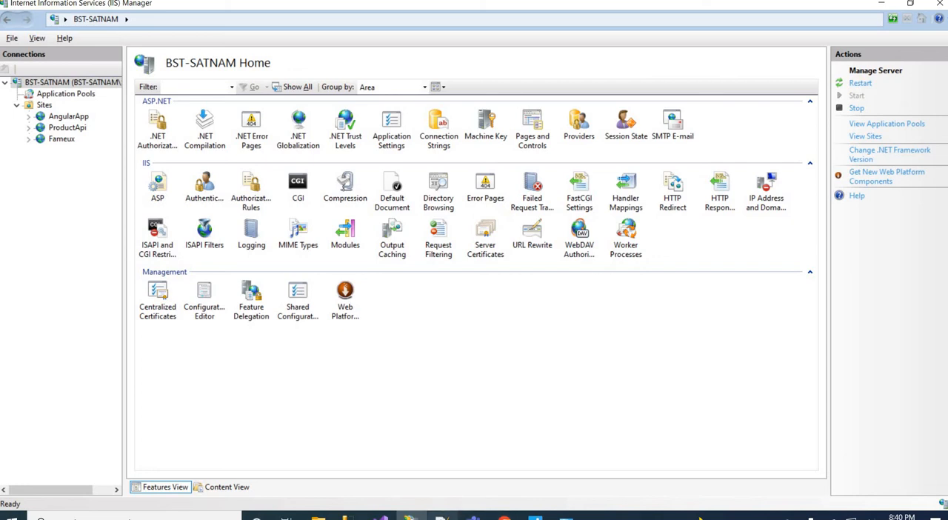
{"action": "left_click", "coordinate": [441, 516]}
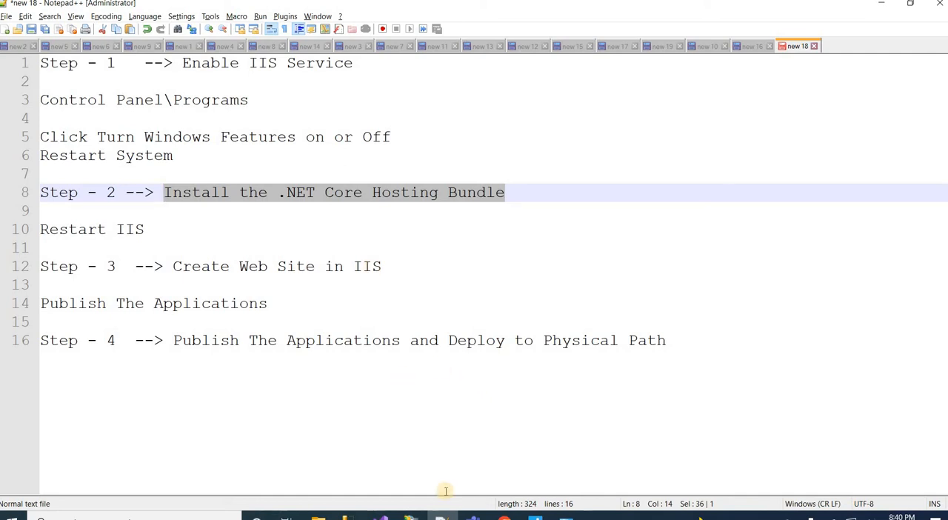
Switch to IIS Manager and start adding a website under Sites with the site name TestDemoSite
{"action": "left_click", "coordinate": [412, 515]}
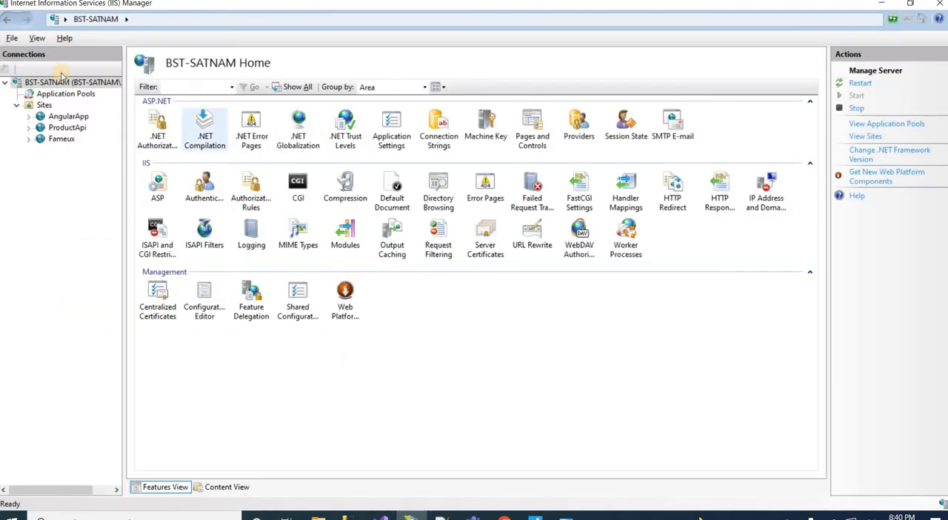
{"action": "right_click", "coordinate": [38, 107]}
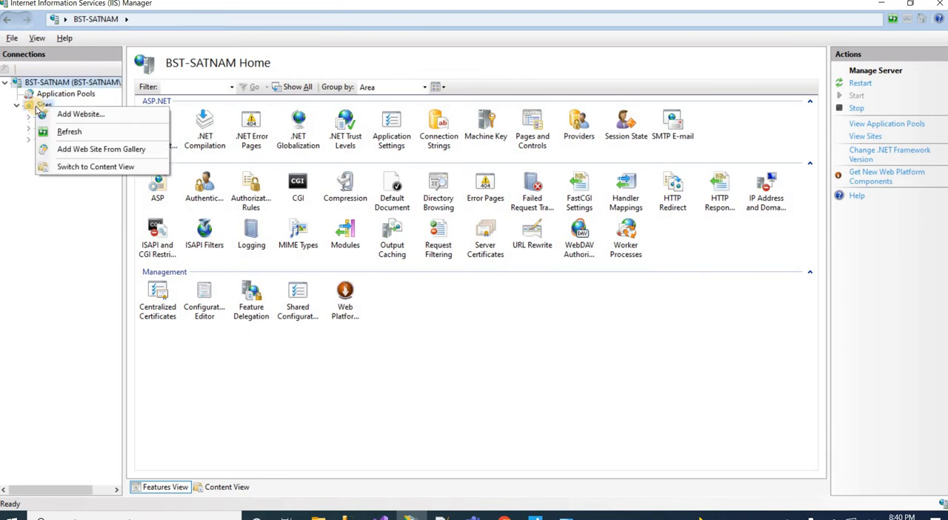
{"action": "left_click", "coordinate": [81, 114]}
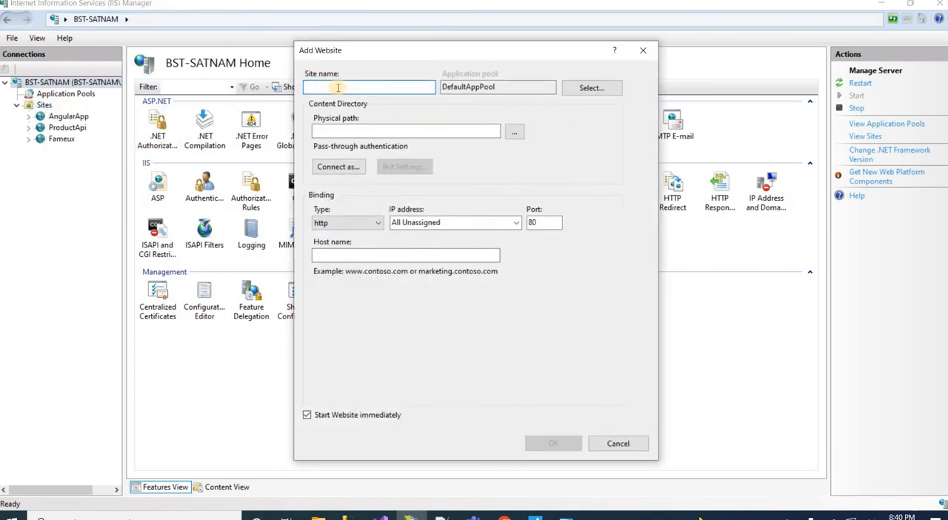
{"action": "type", "text": "TestDemoSite"}
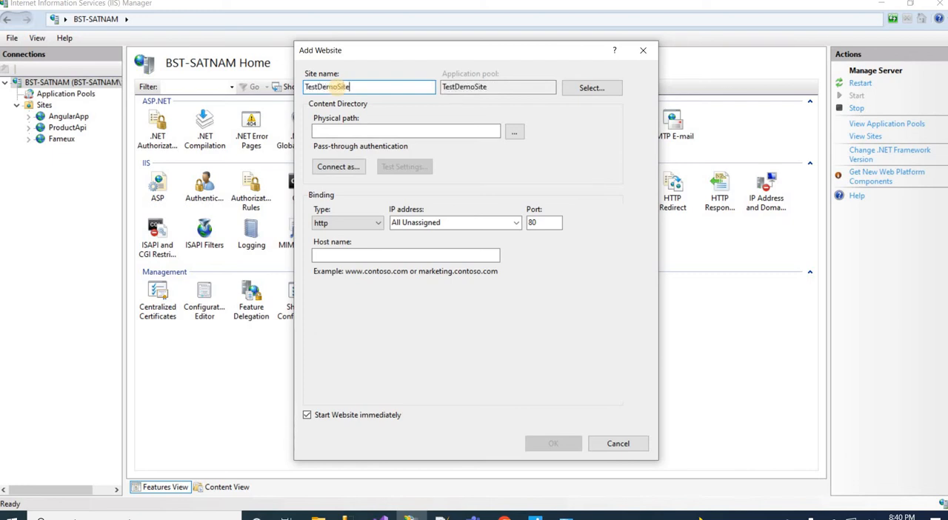
Create a folder named TestApp on Local Disk (D:) and choose it as the website's physical path
{"action": "left_click", "coordinate": [511, 134]}
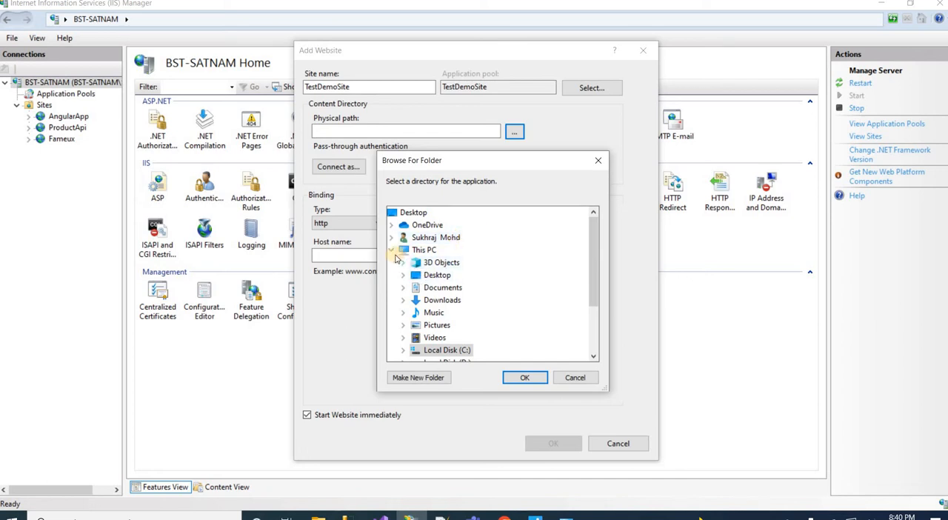
{"action": "left_click", "coordinate": [594, 357]}
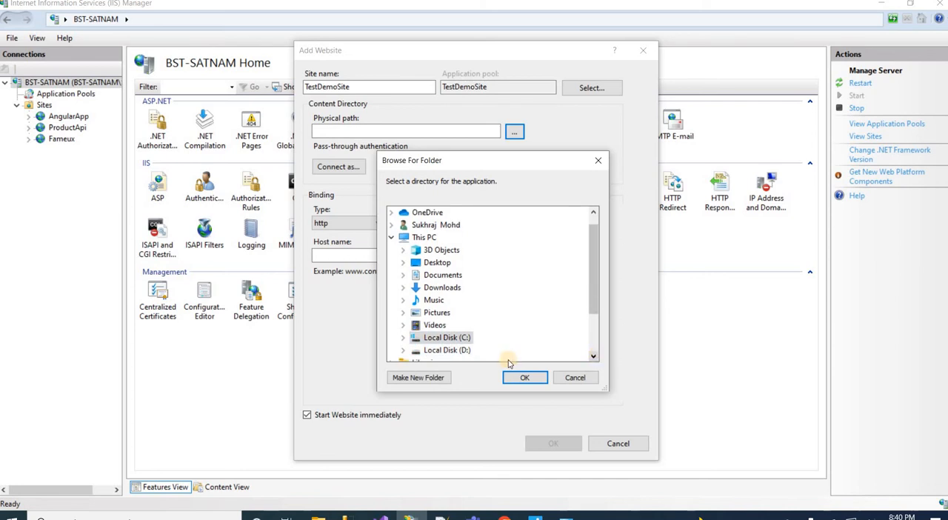
{"action": "double_click", "coordinate": [458, 352]}
{"action": "left_click", "coordinate": [418, 378]}
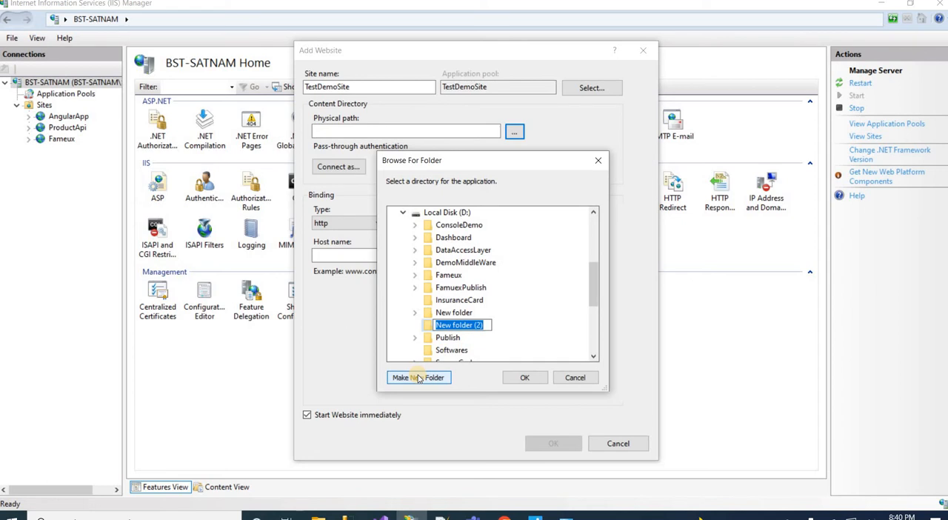
{"action": "type", "text": "TestApp"}
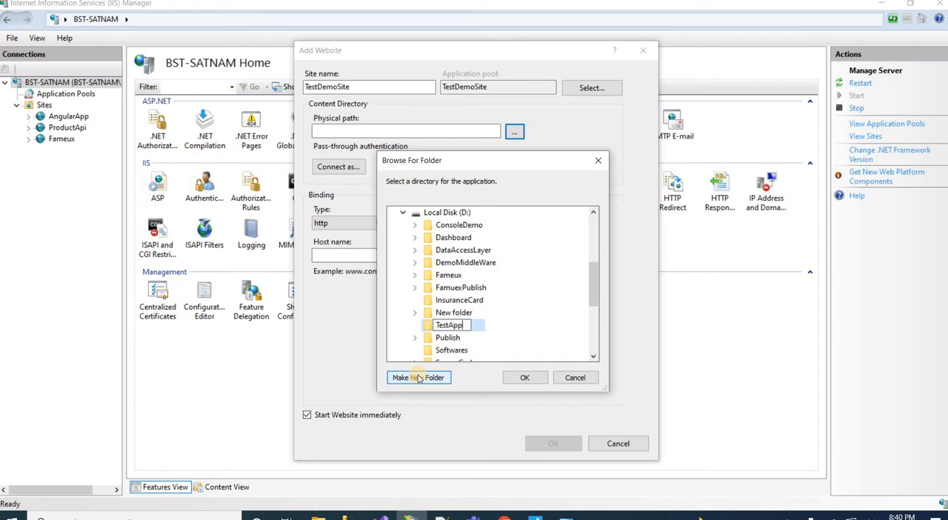
{"action": "key", "text": "Return"}
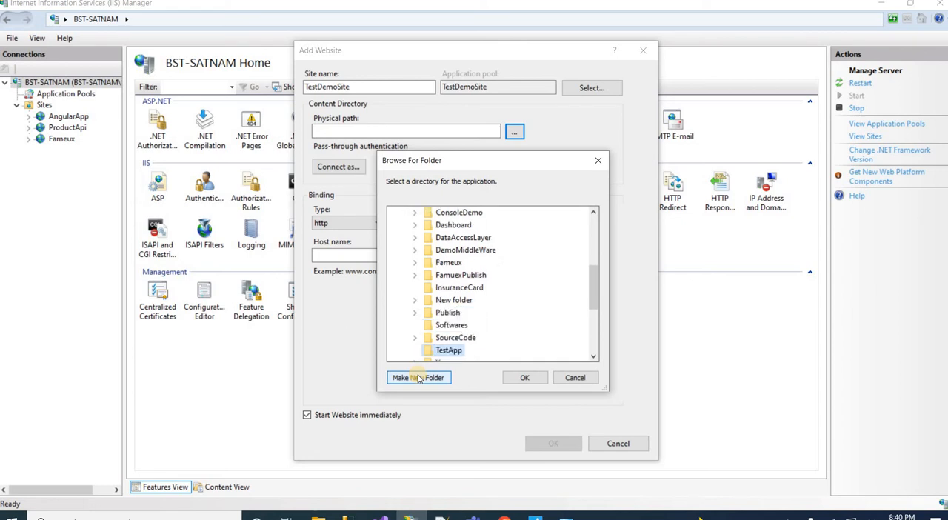
{"action": "left_click", "coordinate": [525, 378]}
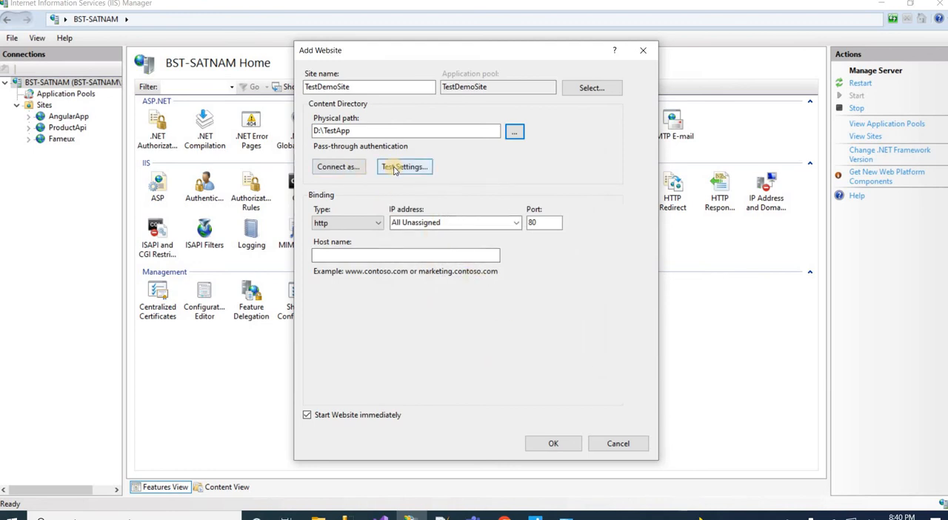
Confirm the path credentials as Application user (pass-through authentication)
{"action": "left_click", "coordinate": [338, 166]}
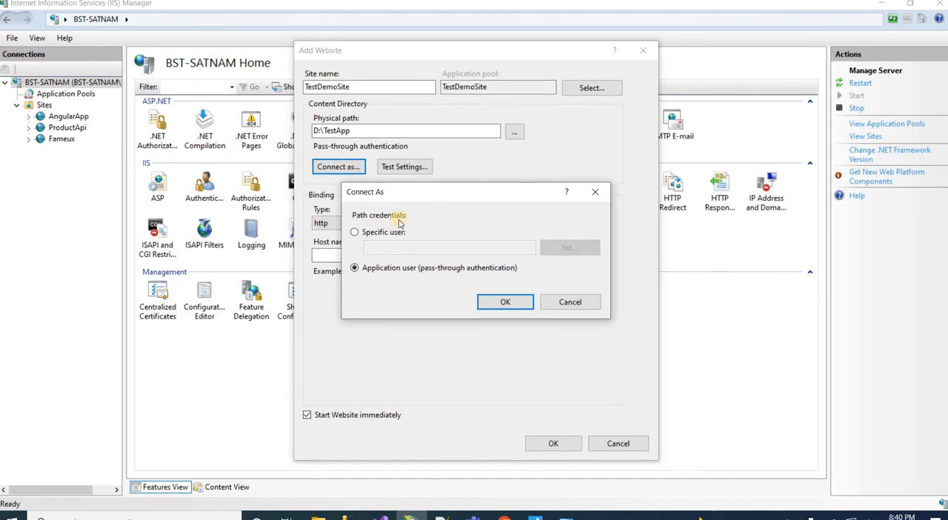
{"action": "left_click", "coordinate": [507, 301]}
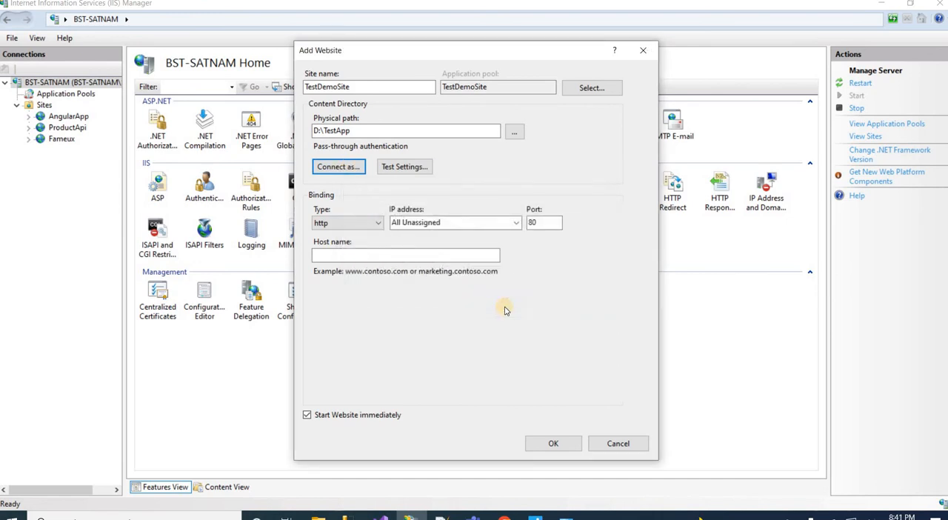
Test the website's path connection settings and create the site with its http binding on port 82
{"action": "left_click", "coordinate": [393, 170]}
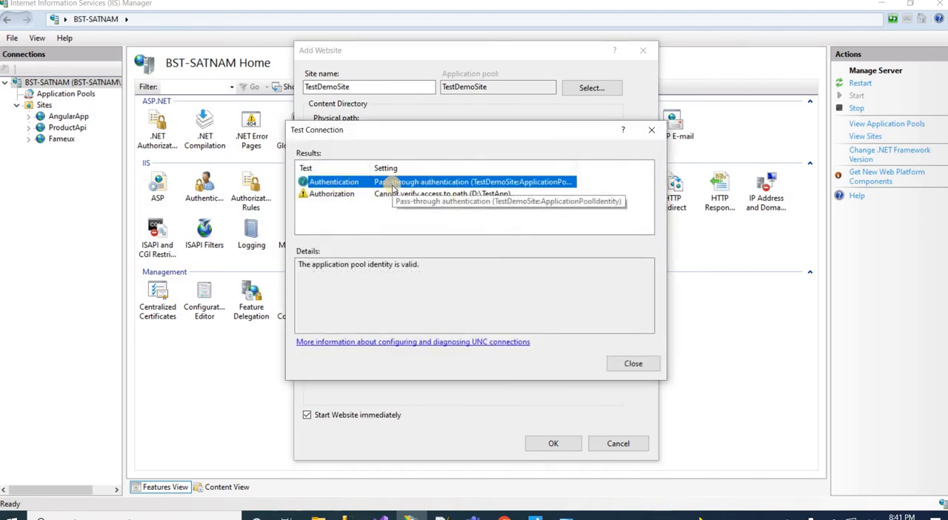
{"action": "left_click", "coordinate": [635, 369]}
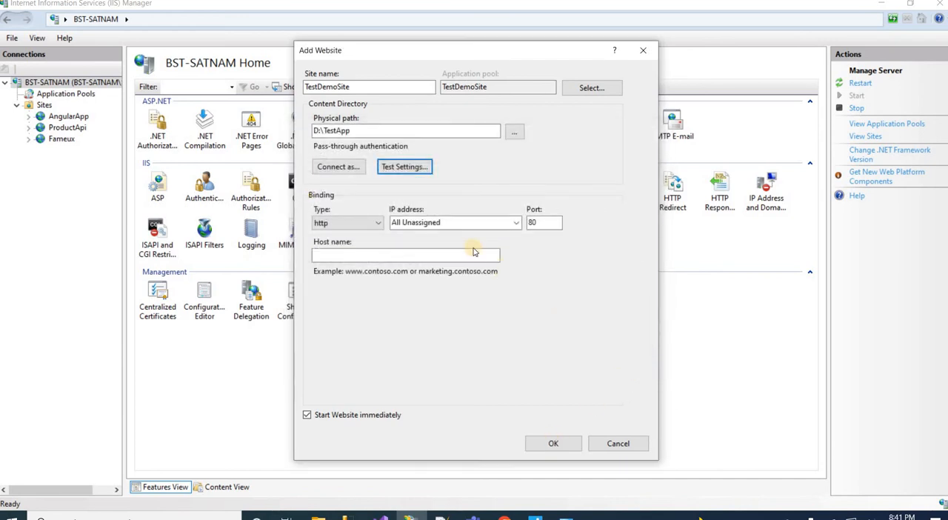
{"action": "left_click", "coordinate": [542, 224]}
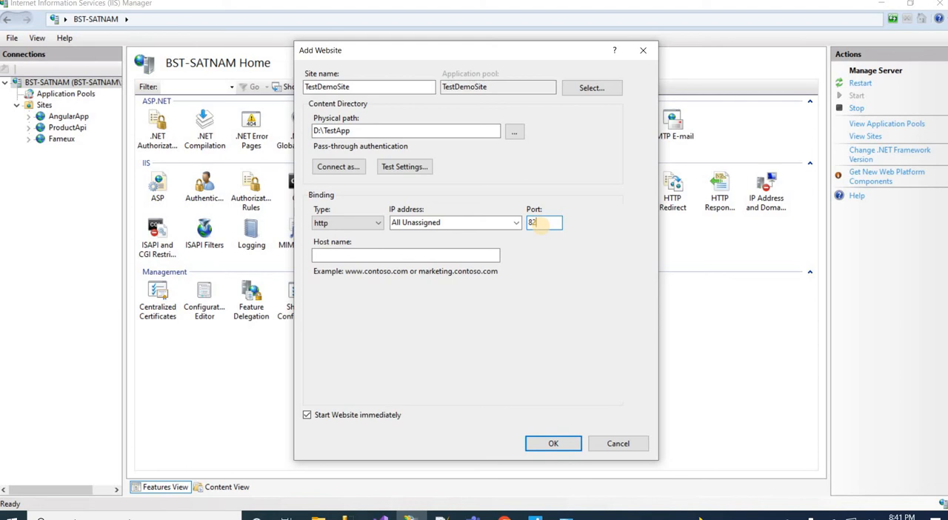
{"action": "type", "text": "2"}
{"action": "left_click", "coordinate": [372, 256]}
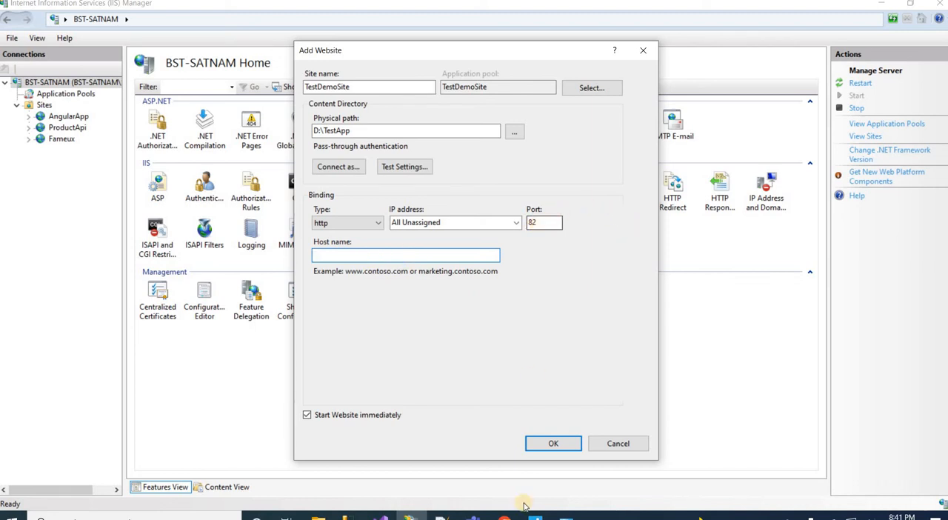
{"action": "left_click", "coordinate": [553, 443]}
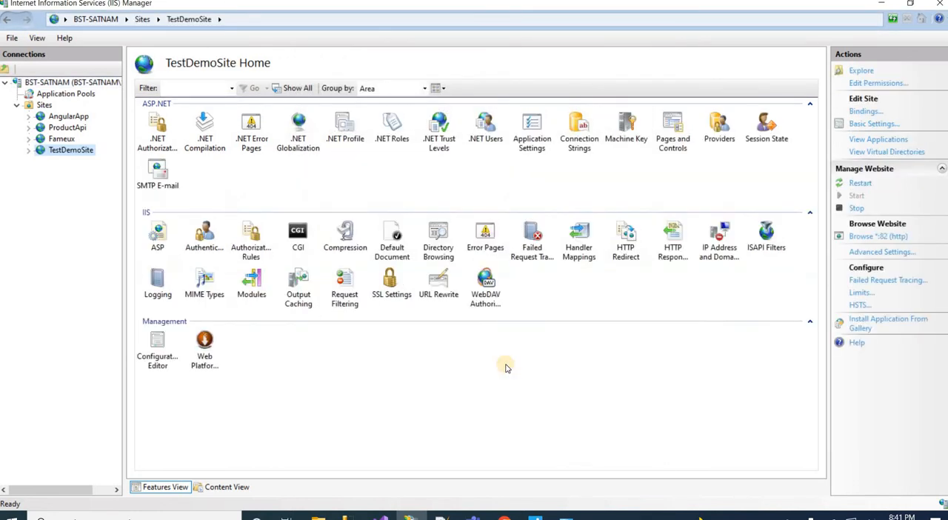
Set the .NET CLR version of the TestDemoSite application pool to No Managed Code
{"action": "right_click", "coordinate": [63, 154]}
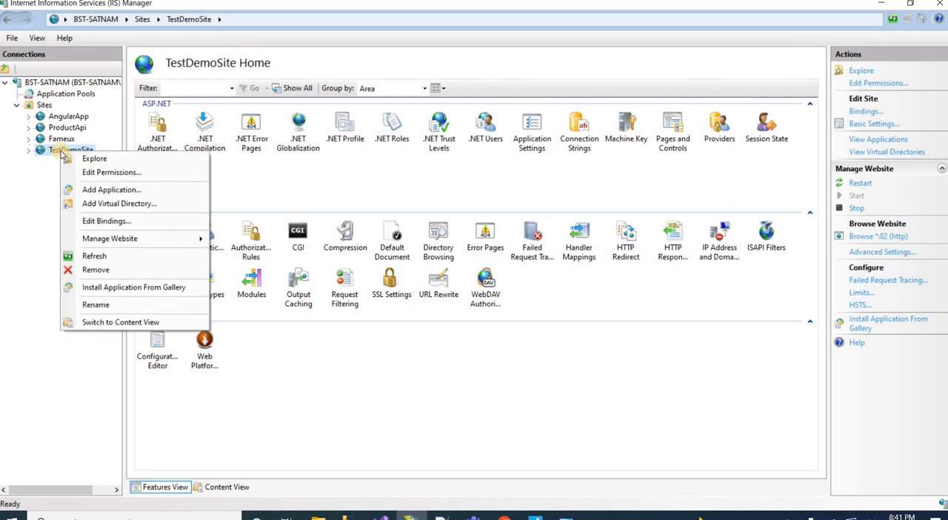
{"action": "left_click", "coordinate": [51, 97]}
{"action": "left_click", "coordinate": [52, 97]}
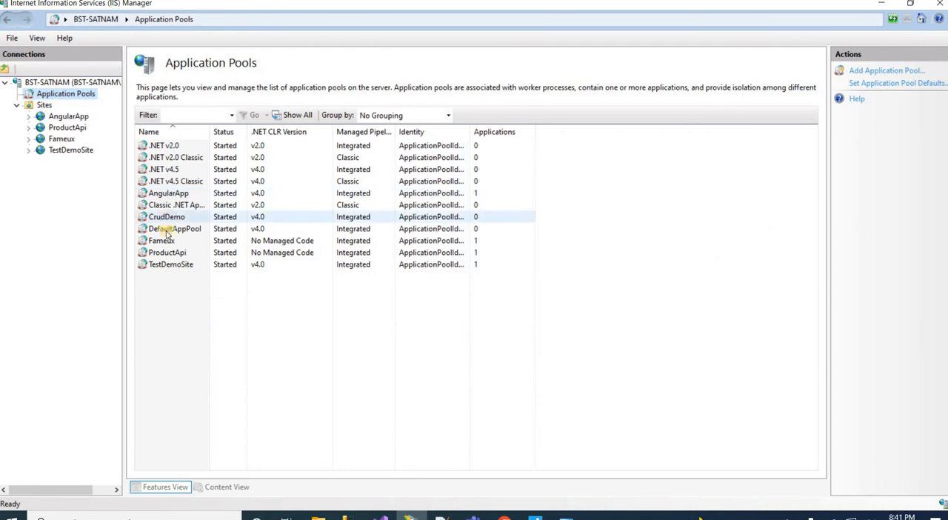
{"action": "left_click", "coordinate": [158, 268]}
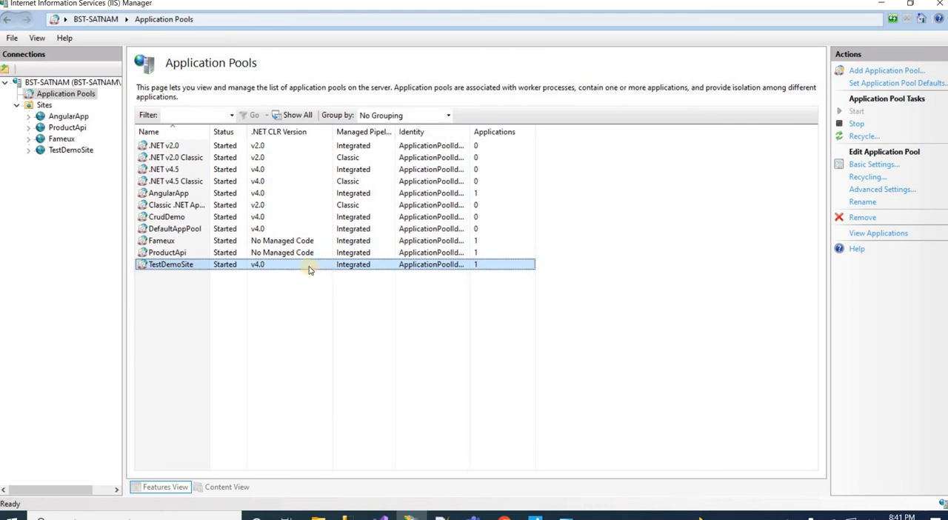
{"action": "key", "text": "F2"}
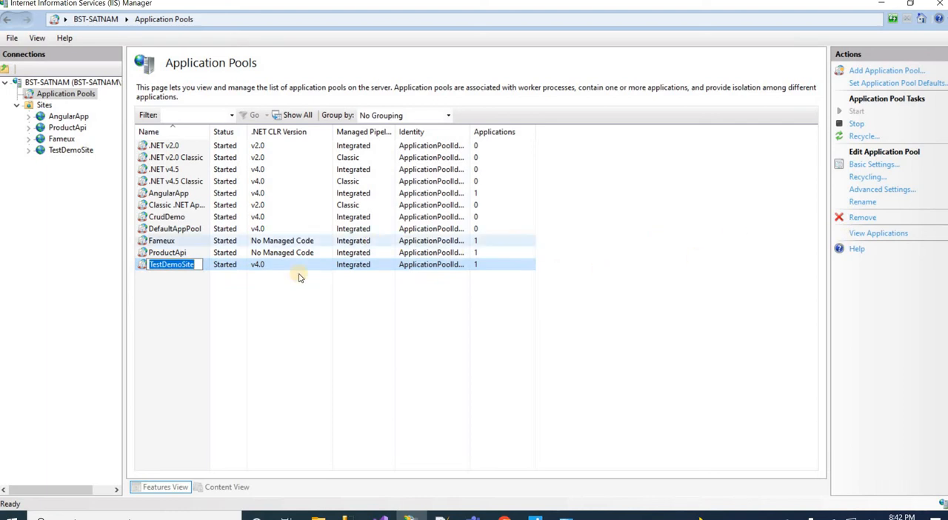
{"action": "right_click", "coordinate": [272, 268]}
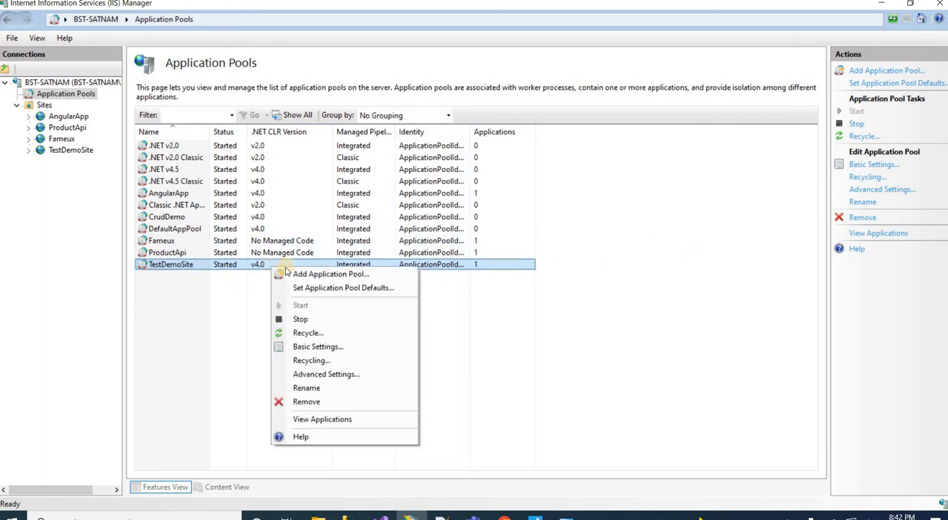
{"action": "left_click", "coordinate": [331, 349]}
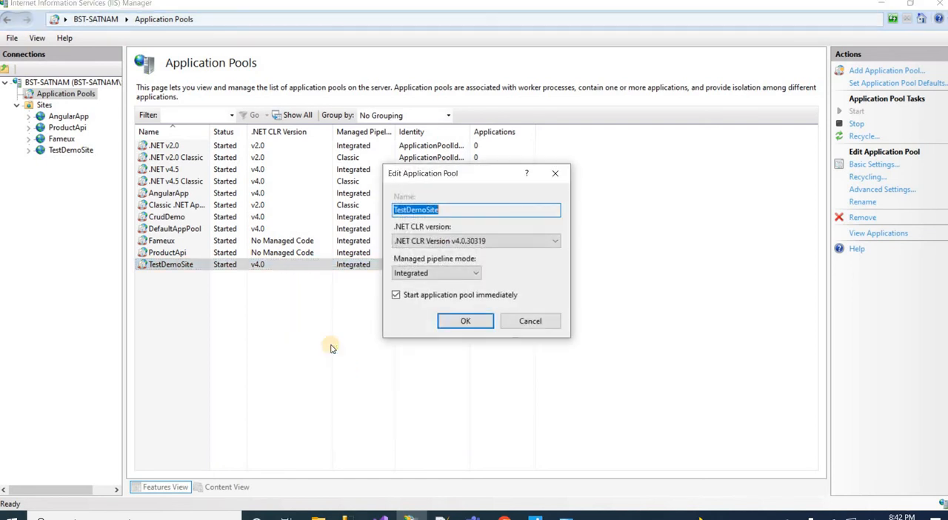
{"action": "left_click", "coordinate": [511, 242]}
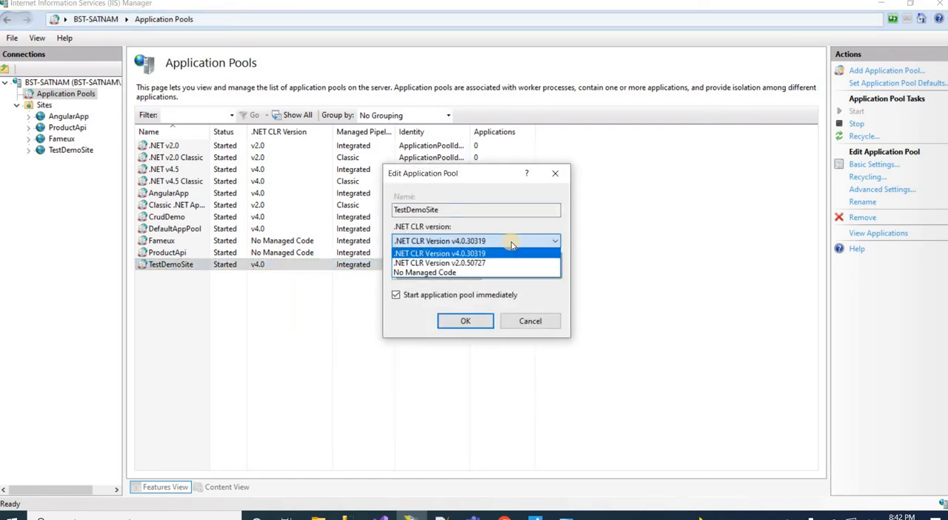
{"action": "left_click", "coordinate": [442, 273]}
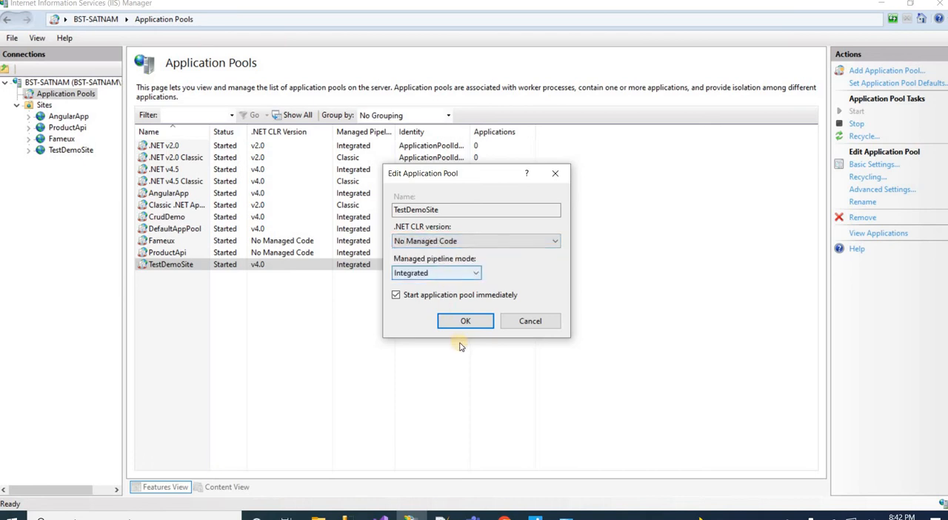
{"action": "left_click", "coordinate": [468, 323]}
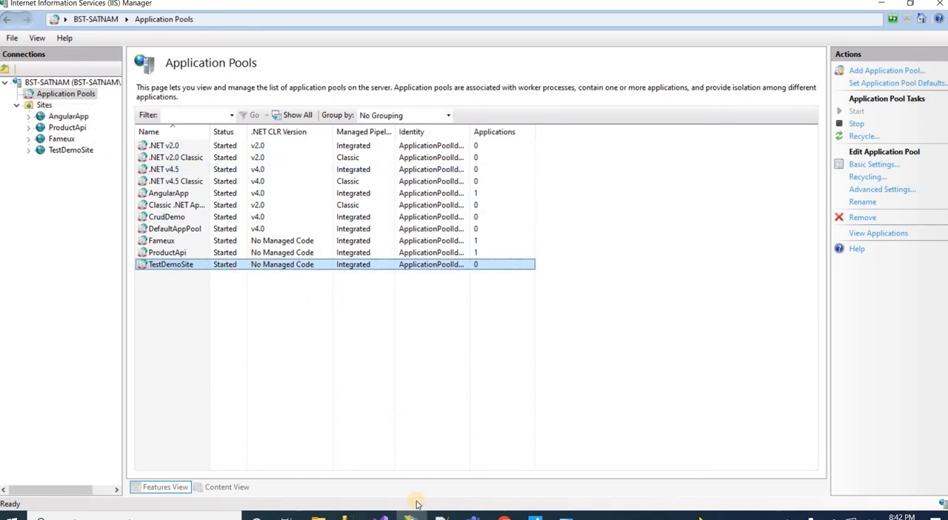
Switch to Visual Studio and publish the WebnIdentityServer project with FolderProfile to D:\New folder
{"action": "mouse_move", "coordinate": [380, 517]}
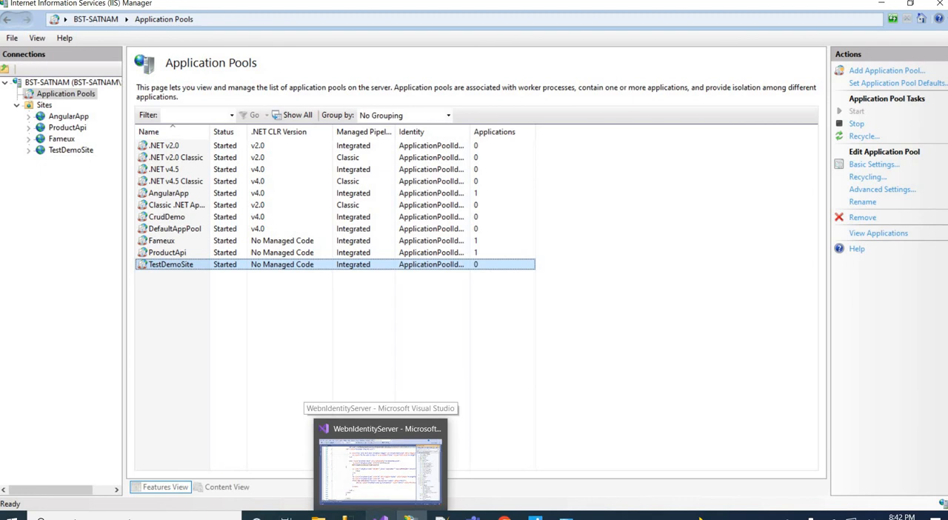
{"action": "left_click", "coordinate": [382, 459]}
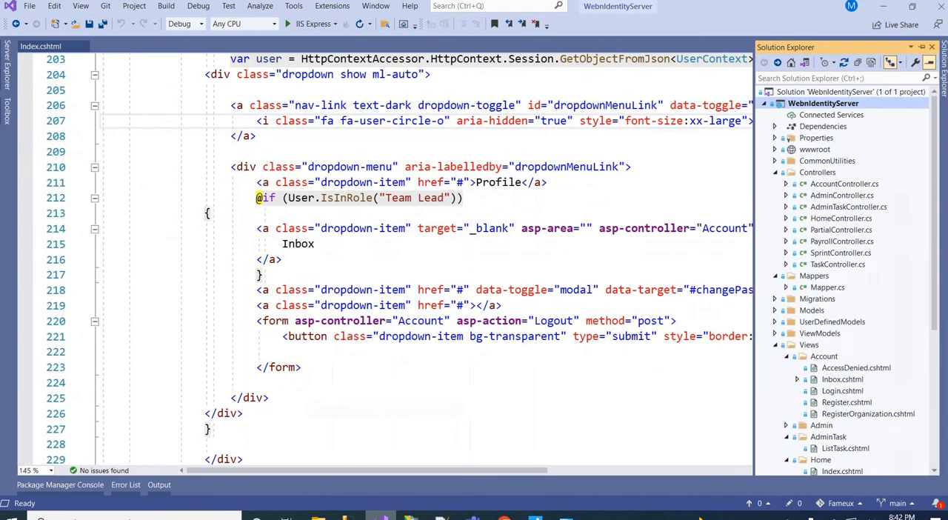
{"action": "right_click", "coordinate": [821, 108]}
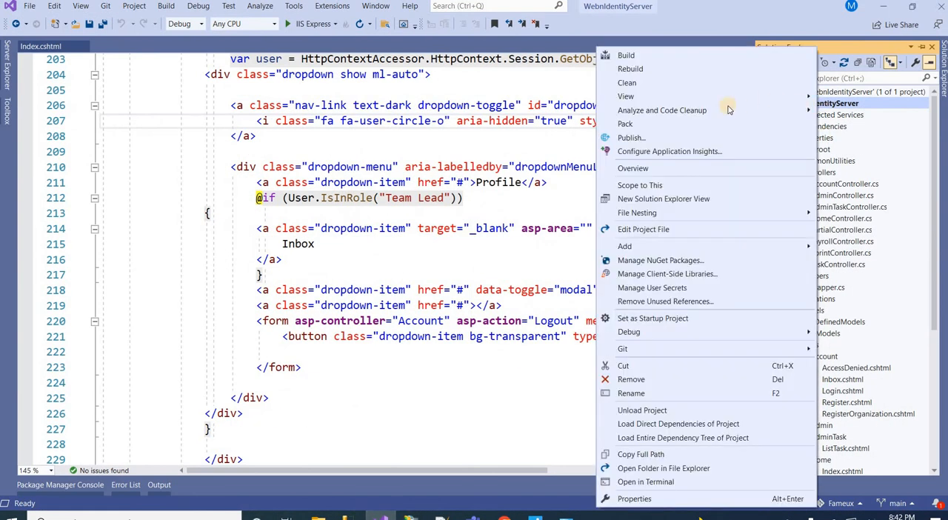
{"action": "left_click", "coordinate": [655, 138]}
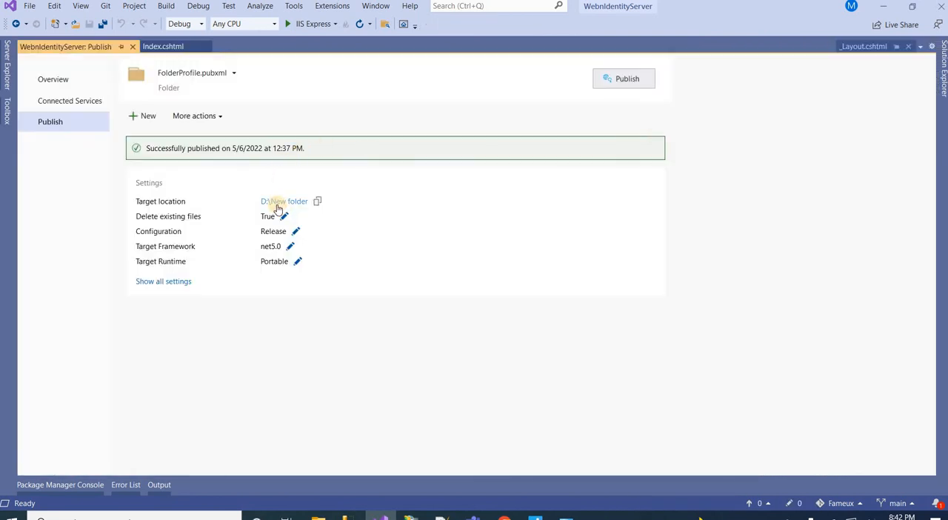
{"action": "left_click", "coordinate": [621, 82]}
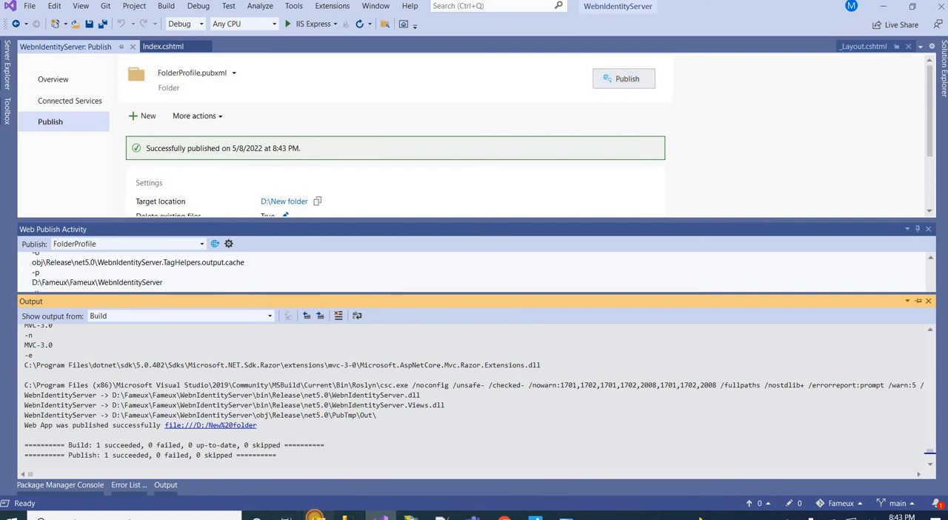
Switch to File Explorer and open the publish output folder named New folder on Local Disk (D:)
{"action": "left_click", "coordinate": [315, 515]}
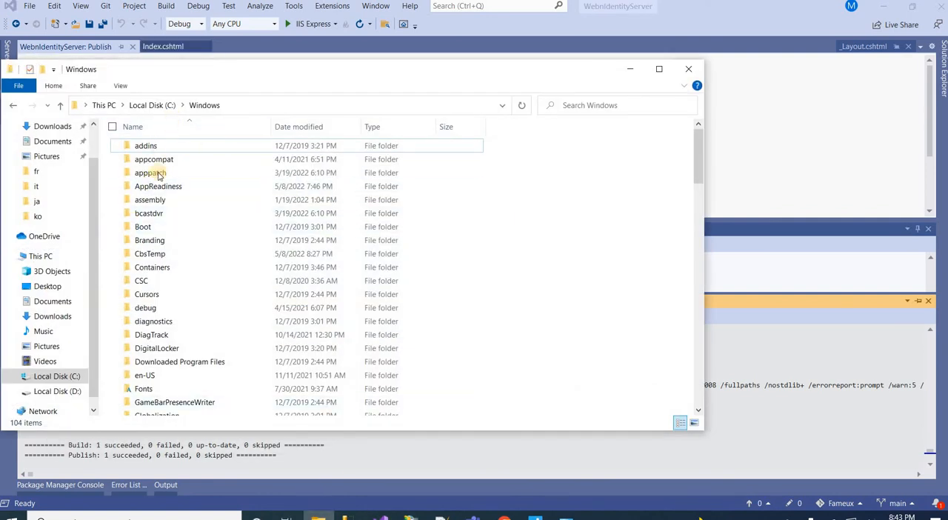
{"action": "left_click", "coordinate": [157, 254]}
{"action": "key", "text": "Down"}
{"action": "key", "text": "Down"}
{"action": "key", "text": "Down"}
{"action": "key", "text": "Down"}
{"action": "key", "text": "Down"}
{"action": "key", "text": "Down"}
{"action": "key", "text": "Down"}
{"action": "key", "text": "Down"}
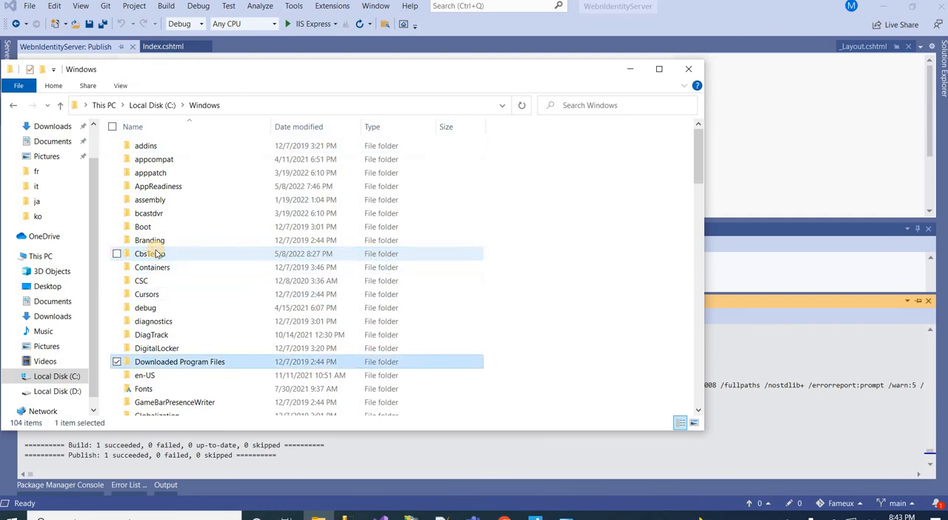
{"action": "key", "text": "Down"}
{"action": "left_click", "coordinate": [104, 106]}
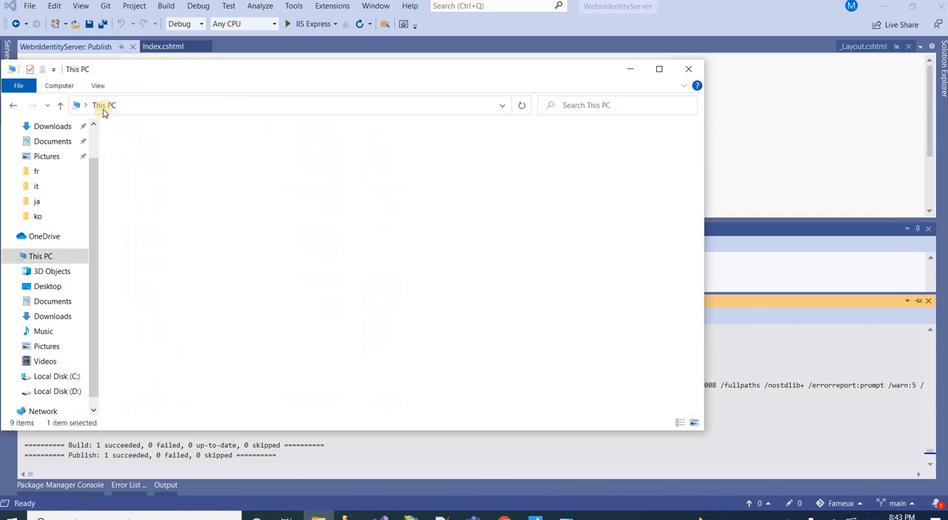
{"action": "double_click", "coordinate": [344, 268]}
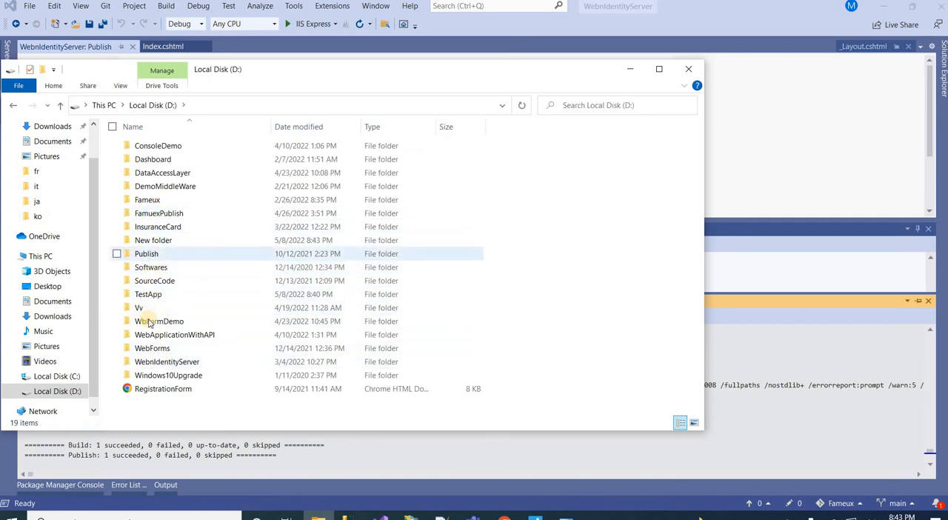
{"action": "double_click", "coordinate": [158, 241]}
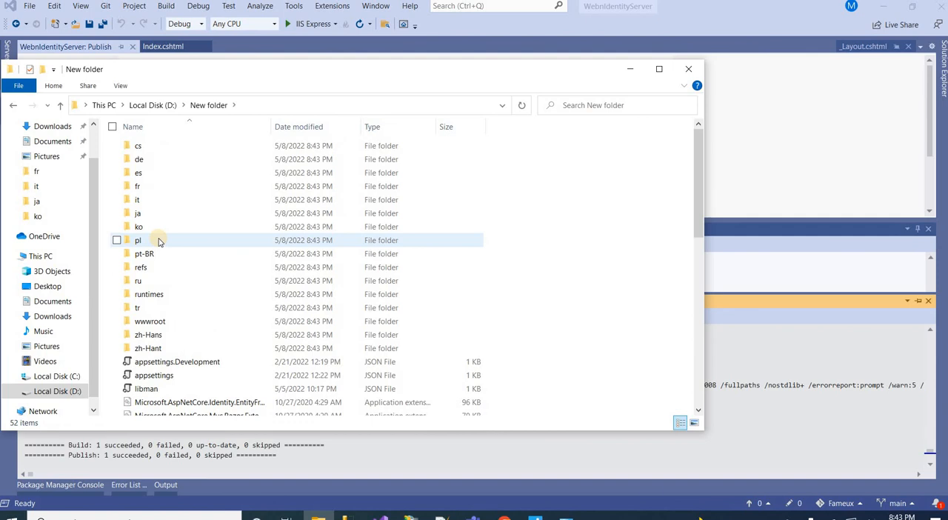
Copy all published files from New folder into D:\TestApp and close File Explorer
{"action": "key", "text": "ctrl+a"}
{"action": "key", "text": "alt+Left"}
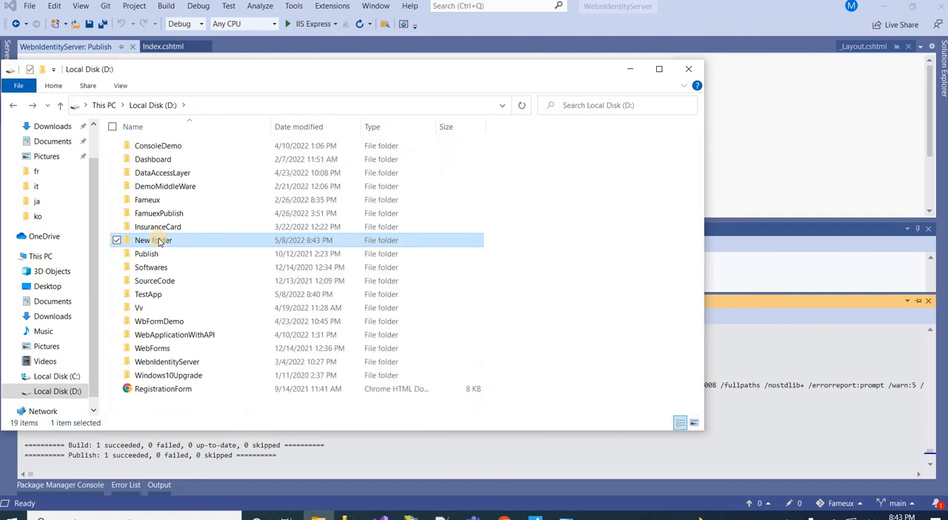
{"action": "double_click", "coordinate": [147, 295]}
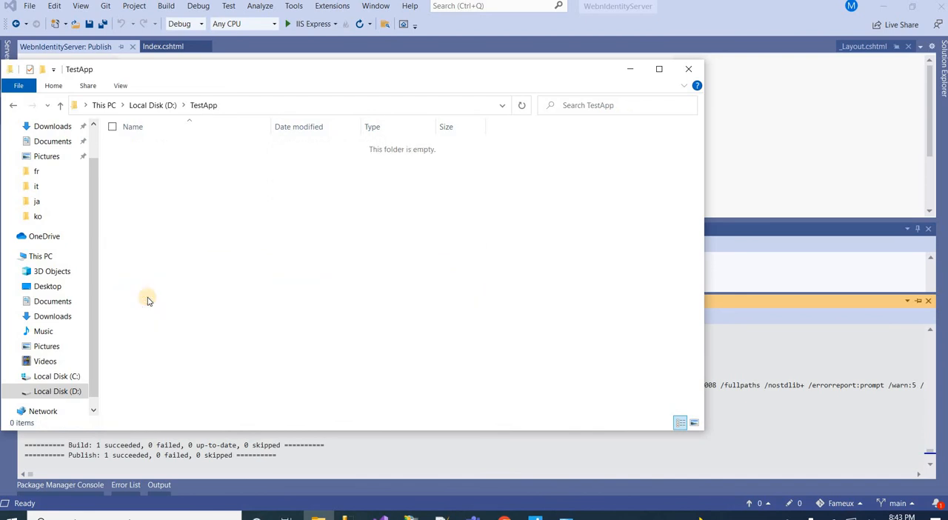
{"action": "key", "text": "ctrl+v"}
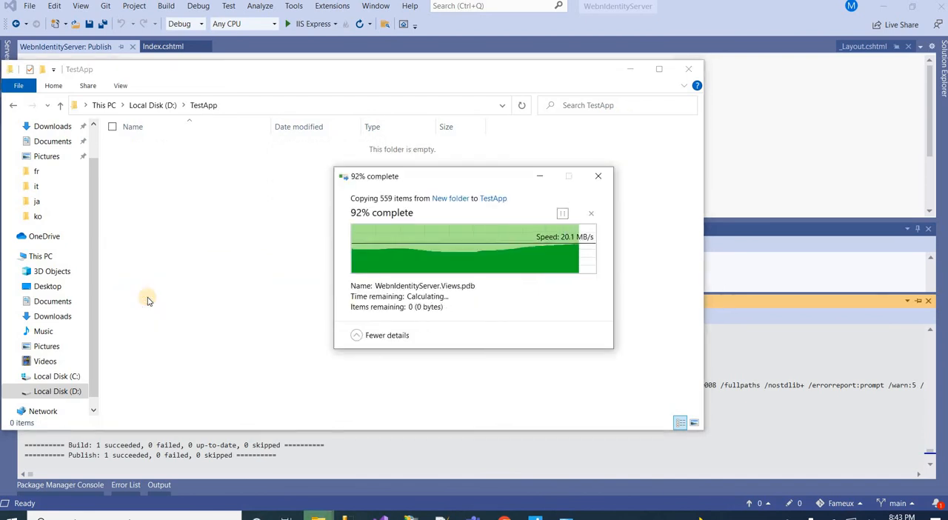
{"action": "left_click", "coordinate": [688, 69]}
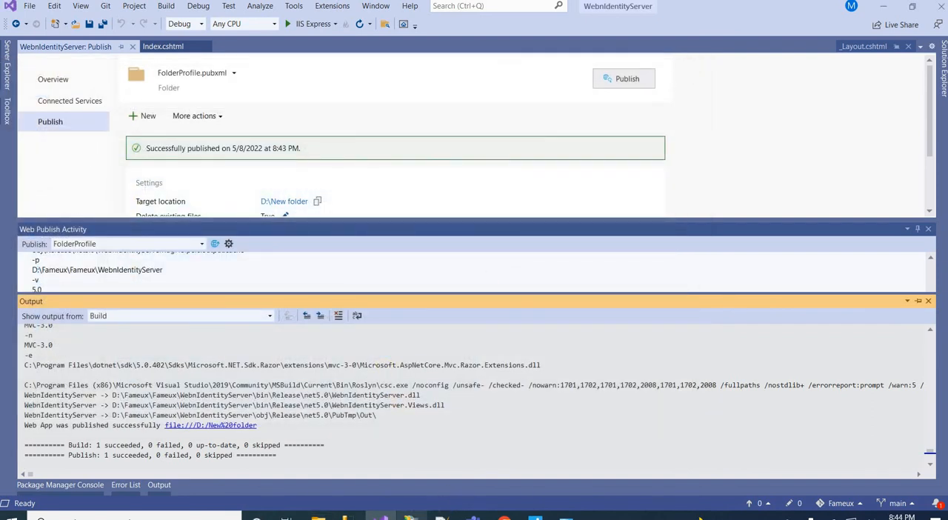
Switch to IIS Manager and explore TestDemoSite's content folder to check the deployed files, closing the folder window when done
{"action": "left_click", "coordinate": [411, 517]}
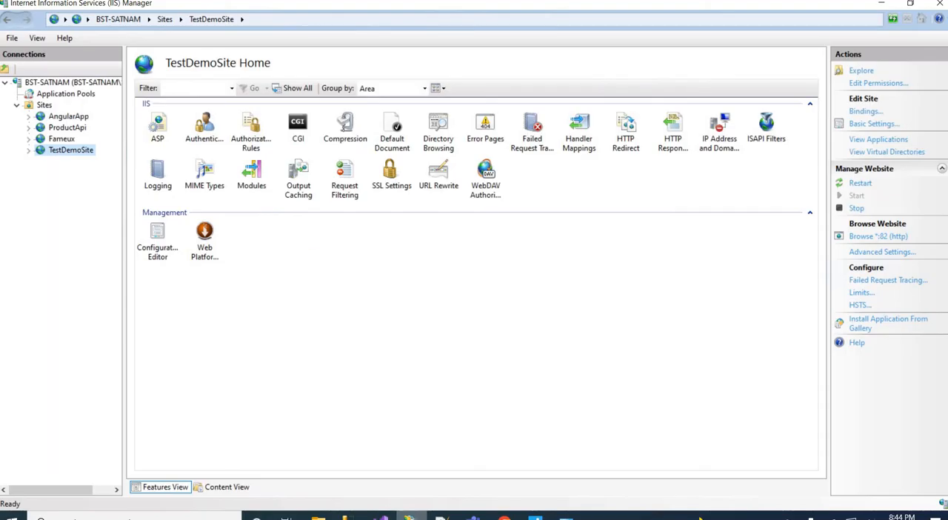
{"action": "right_click", "coordinate": [65, 155]}
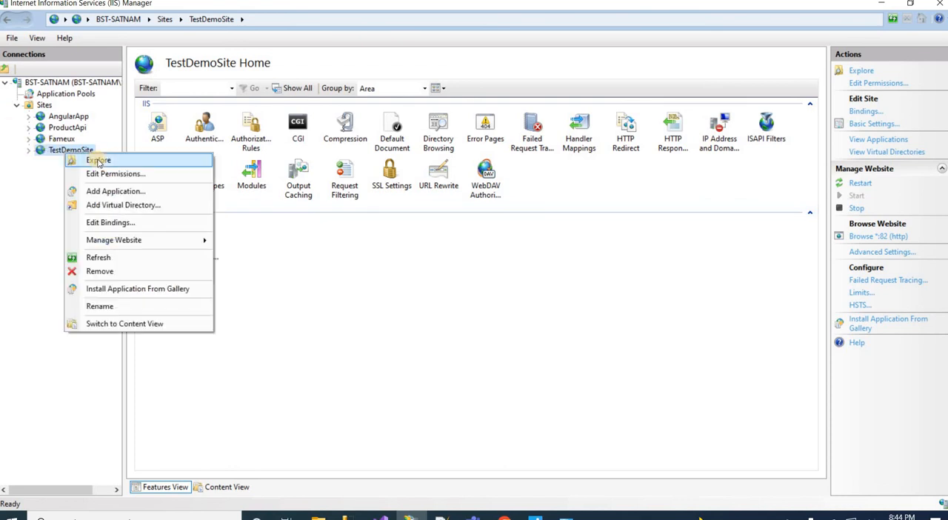
{"action": "left_click", "coordinate": [97, 162]}
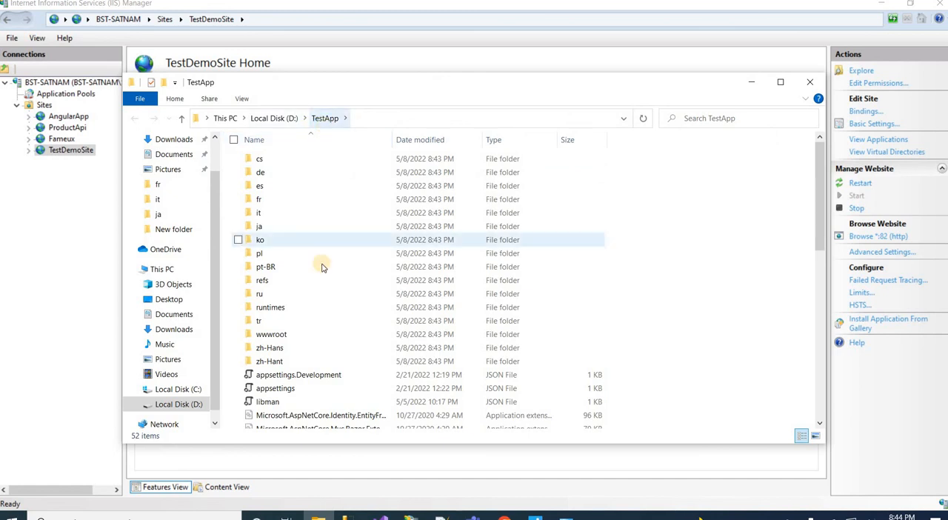
{"action": "left_click", "coordinate": [809, 87]}
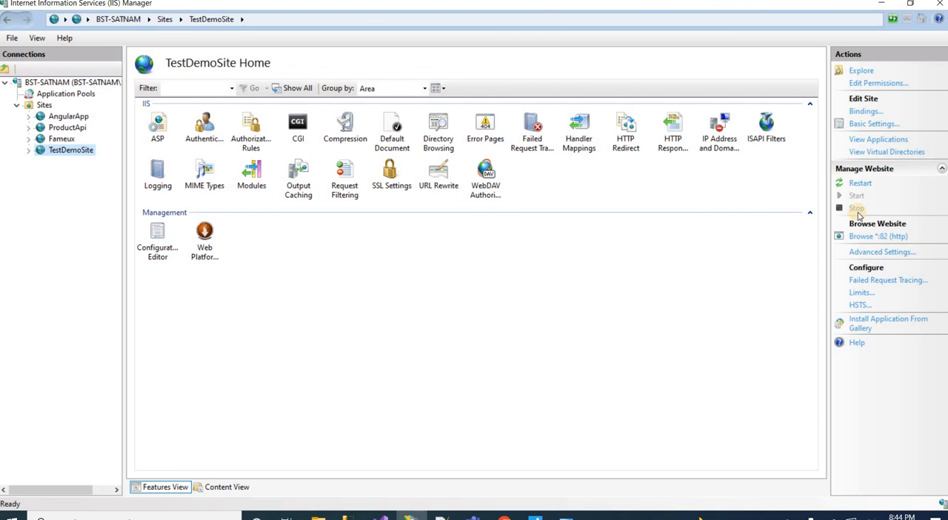
Browse TestDemoSite from IIS Manager to open the deployed application in the web browser
{"action": "right_click", "coordinate": [78, 154]}
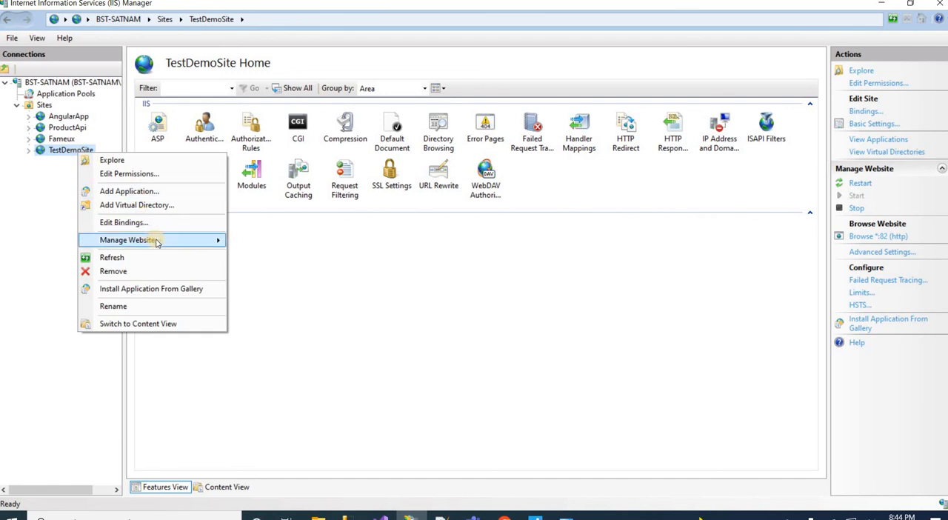
{"action": "mouse_move", "coordinate": [174, 244]}
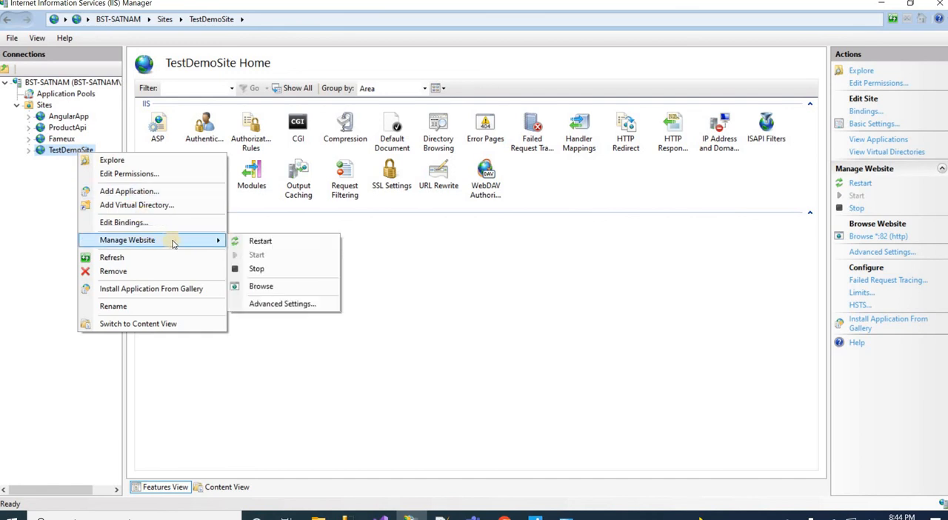
{"action": "left_click", "coordinate": [261, 287]}
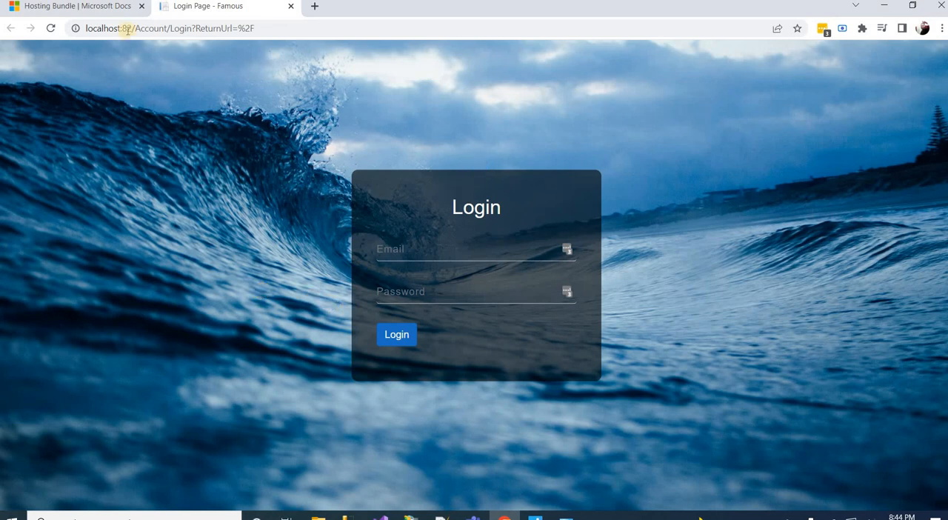
Fill the login form's email and password fields from the saved credentials and log in to the deployed application on localhost:82
{"action": "left_click_drag", "start_coordinate": [123, 28], "coordinate": [129, 28]}
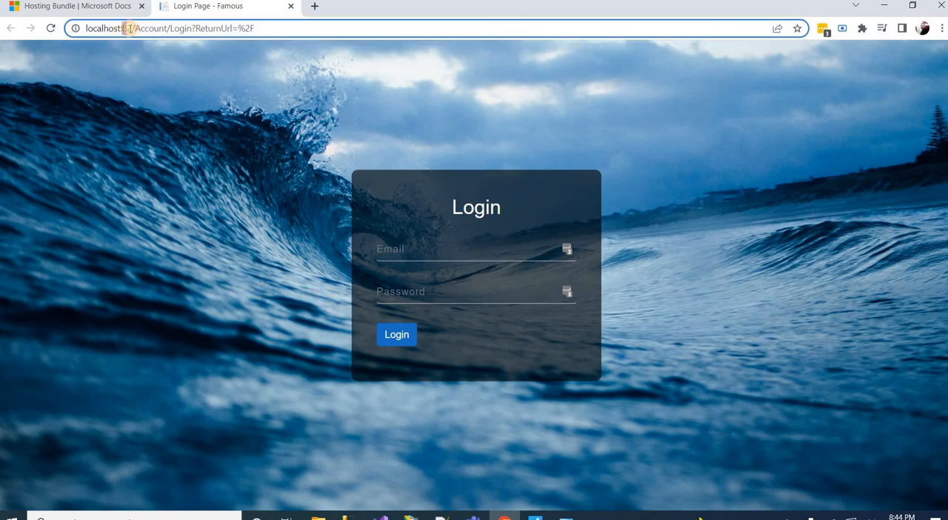
{"action": "left_click", "coordinate": [406, 250]}
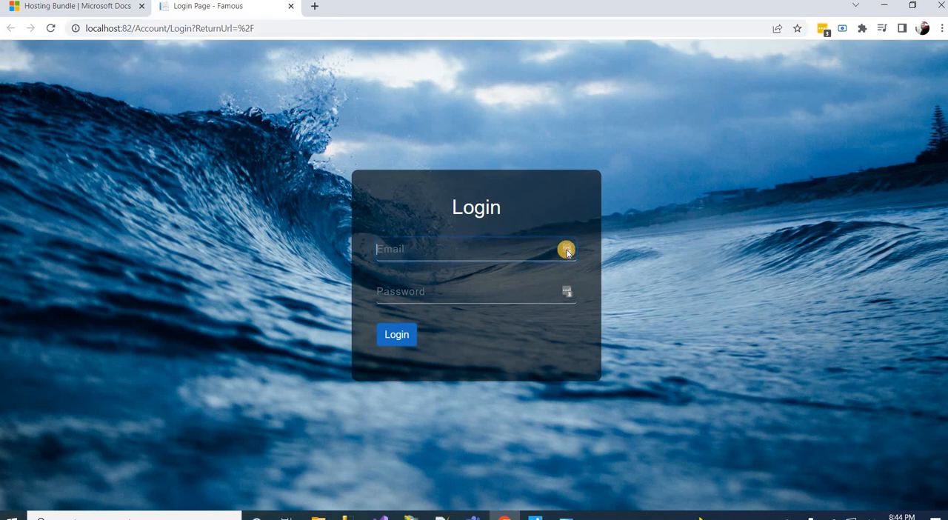
{"action": "left_click", "coordinate": [566, 252]}
{"action": "left_click", "coordinate": [440, 345]}
{"action": "left_click", "coordinate": [396, 335]}
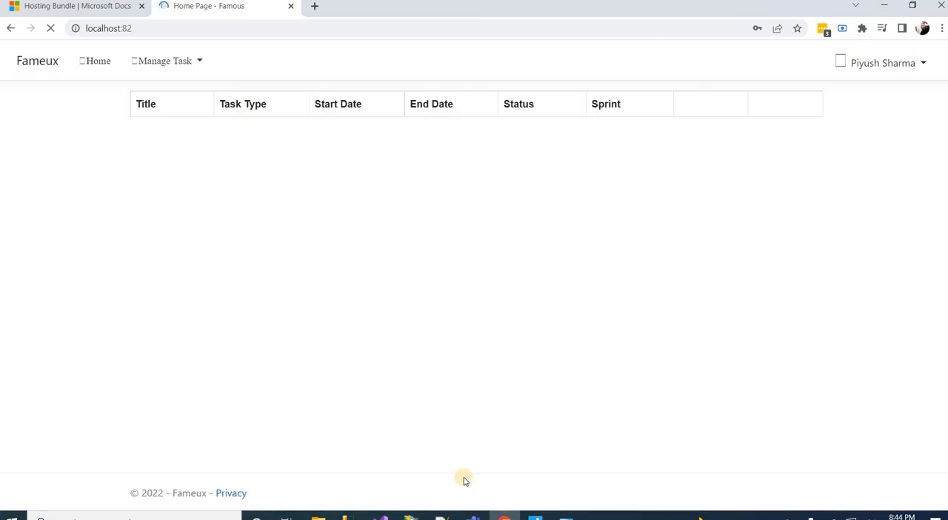
Switch to Notepad++ to review the four IIS deployment steps in new 18, and return to the application's home page in Chrome
{"action": "left_click", "coordinate": [442, 517]}
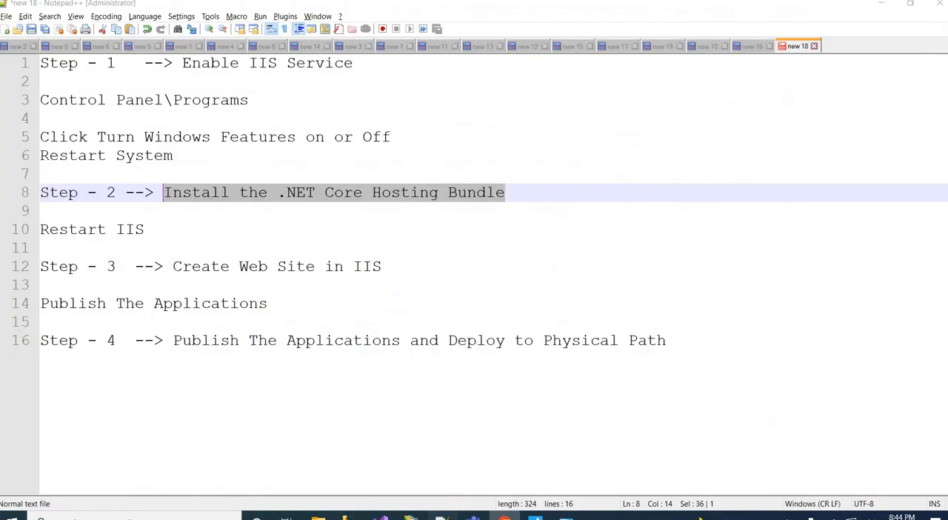
{"action": "left_click", "coordinate": [595, 171]}
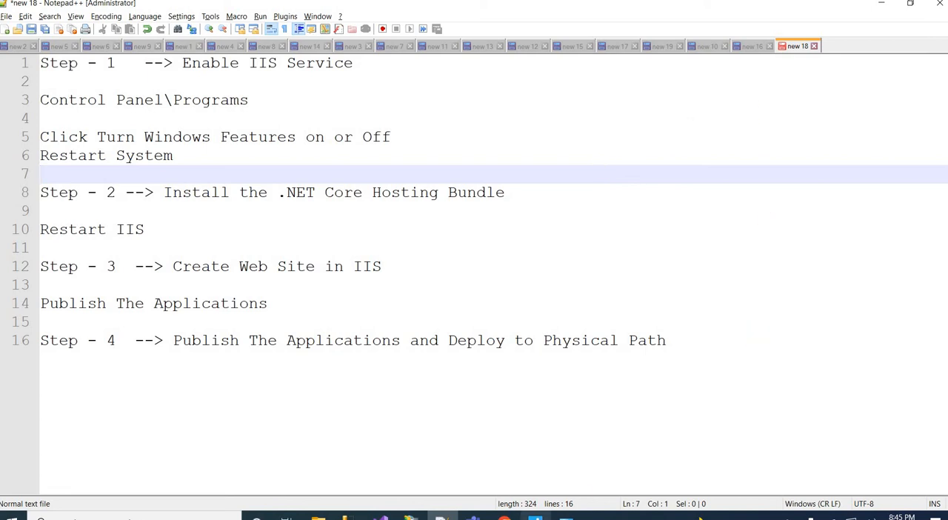
{"action": "left_click", "coordinate": [505, 518]}
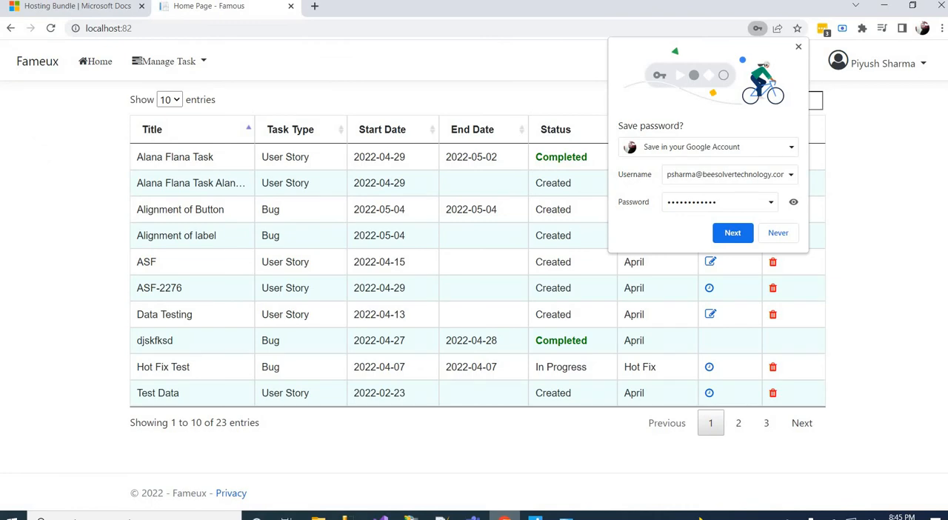